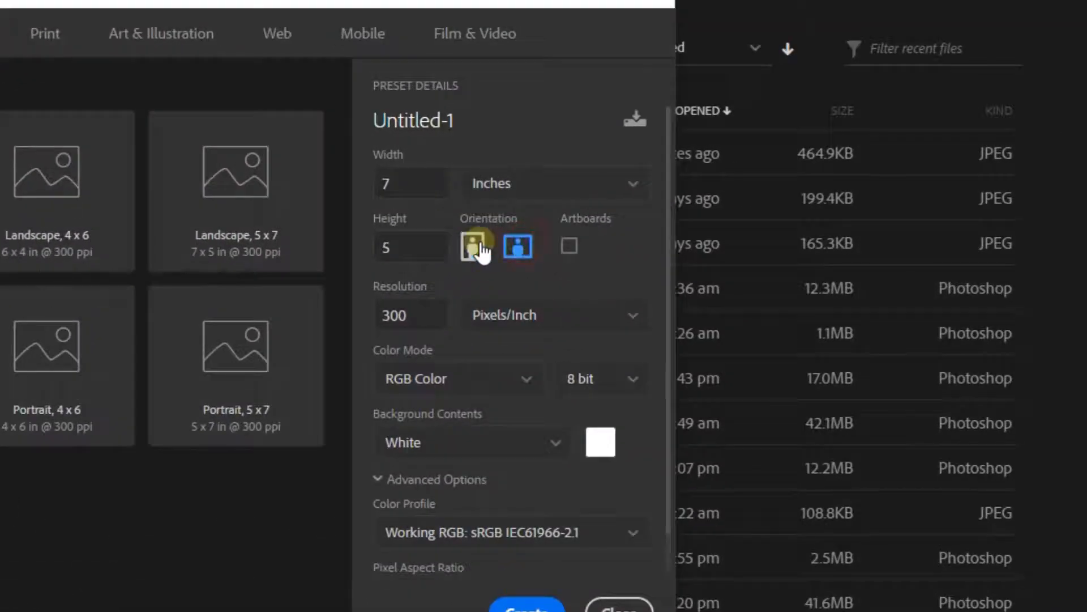
# Step: Set the new document's size units to pixels and switch the orientation to portrait and back to landscape
pyautogui.click(524, 184)
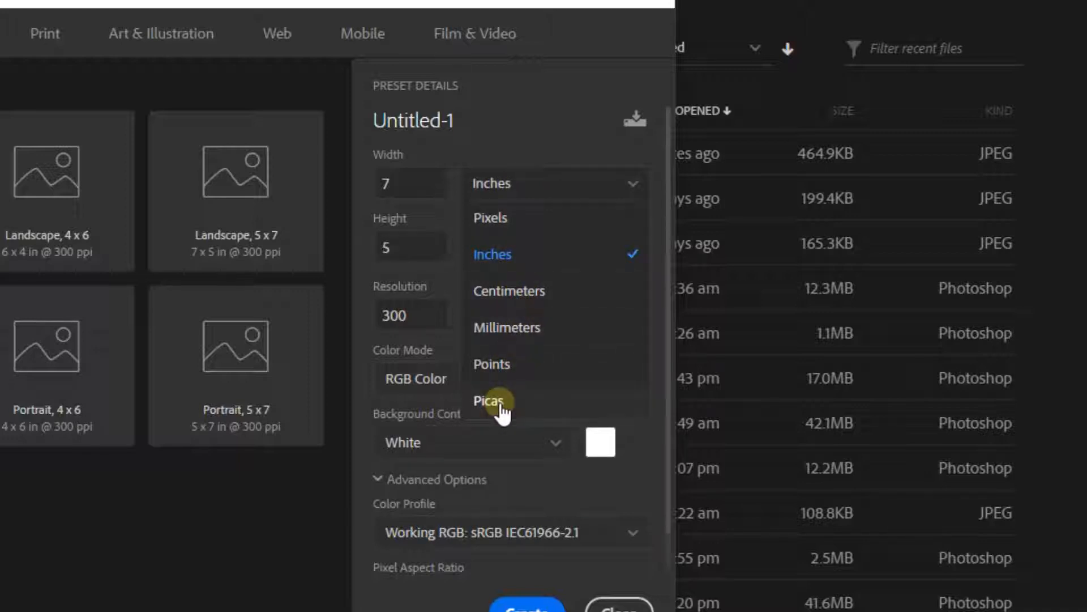
pyautogui.click(517, 220)
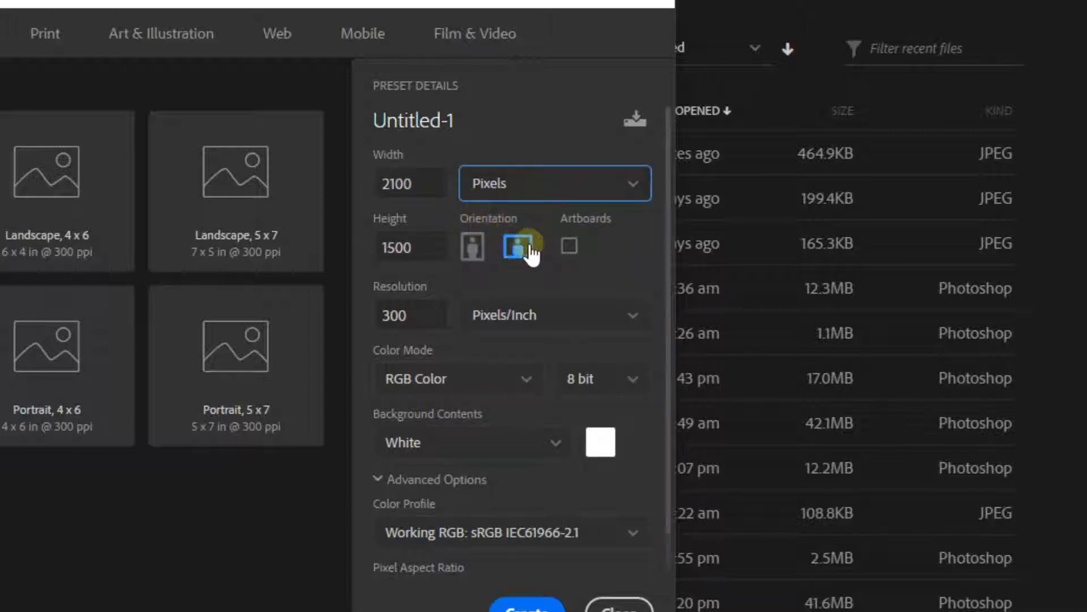
pyautogui.click(483, 248)
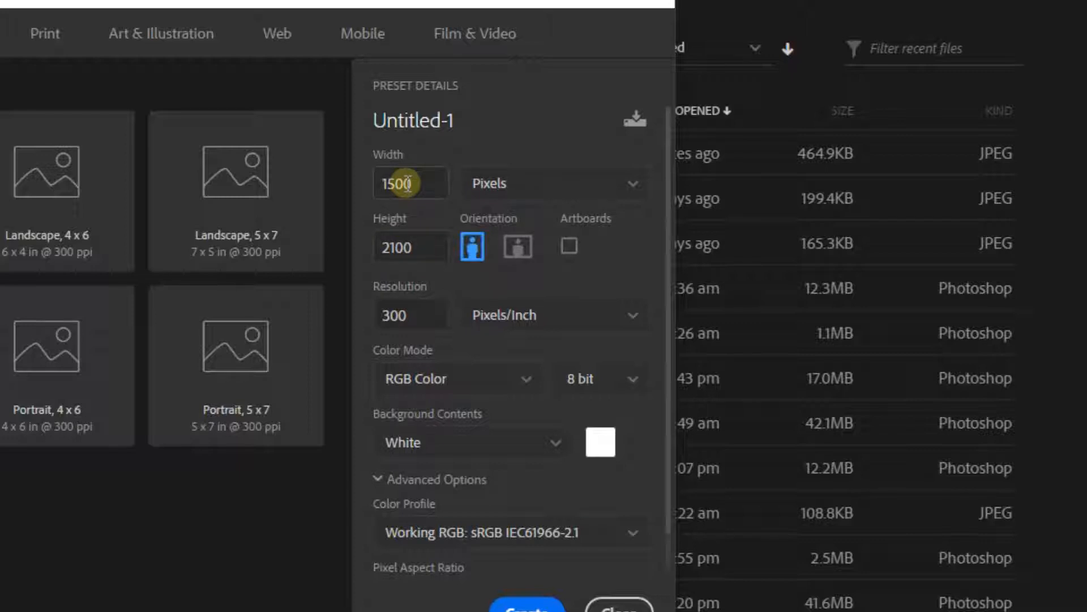
pyautogui.click(517, 246)
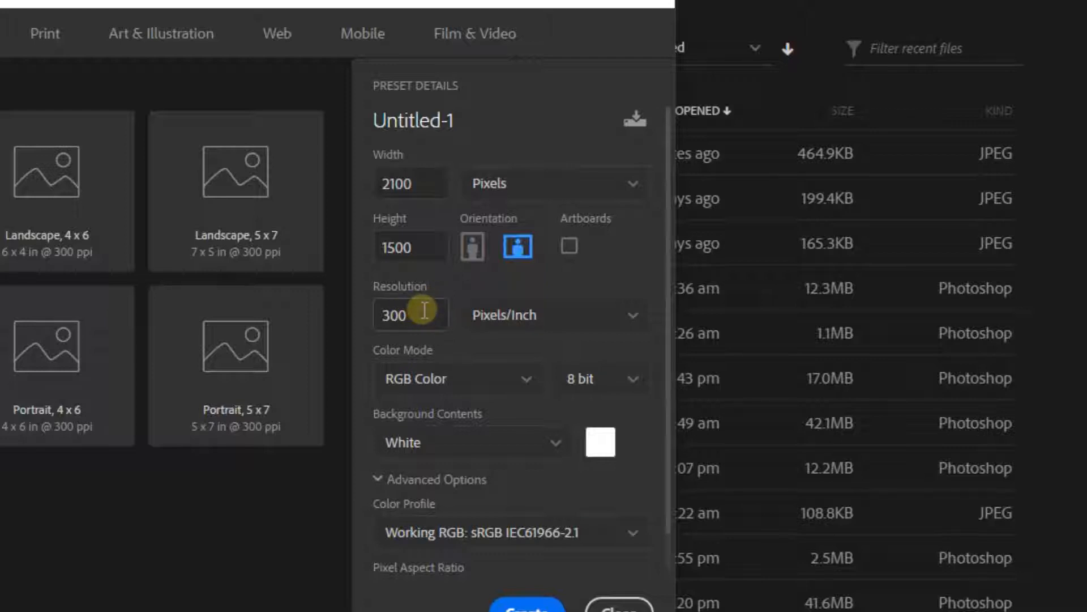
# Step: Try Pixels/Centimeter as the resolution unit and return it to Pixels/Inch
pyautogui.click(497, 316)
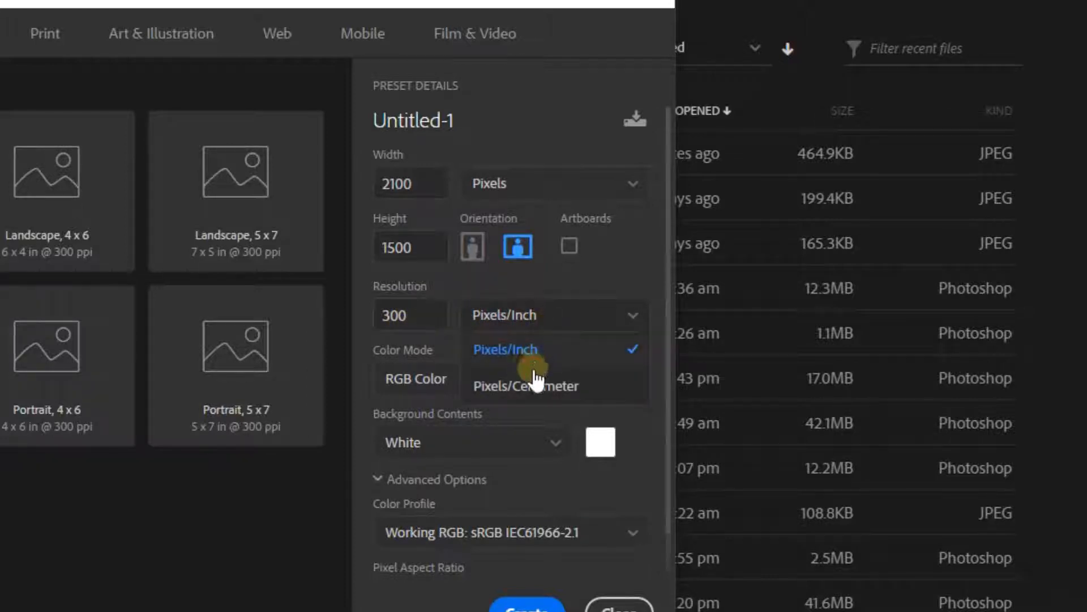
pyautogui.click(535, 378)
pyautogui.click(524, 326)
pyautogui.click(522, 348)
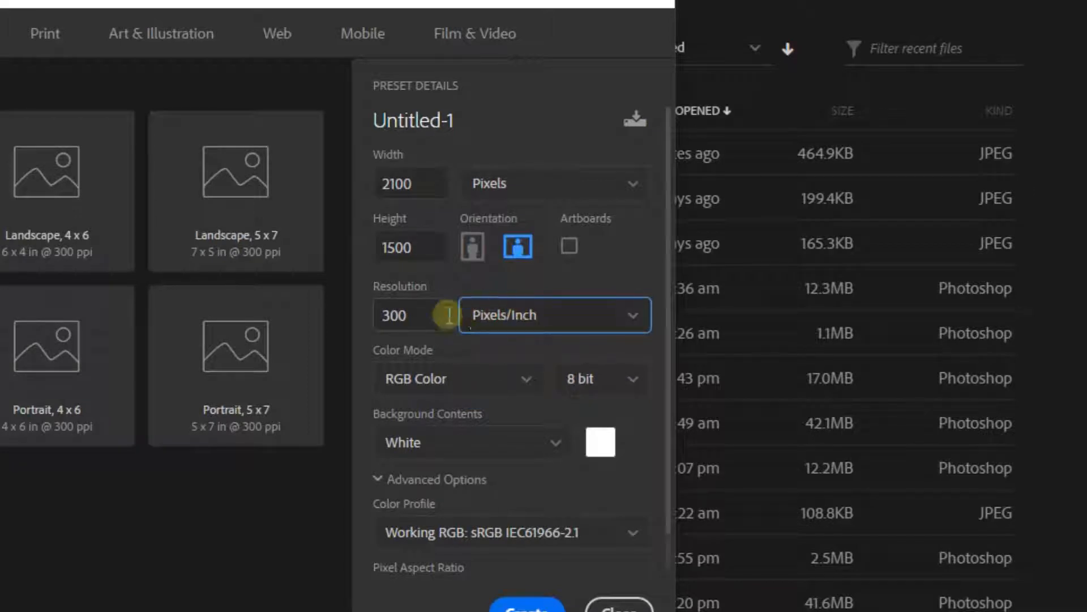
# Step: Look through the available color modes for the new document, leaving RGB Color selected
pyautogui.click(508, 379)
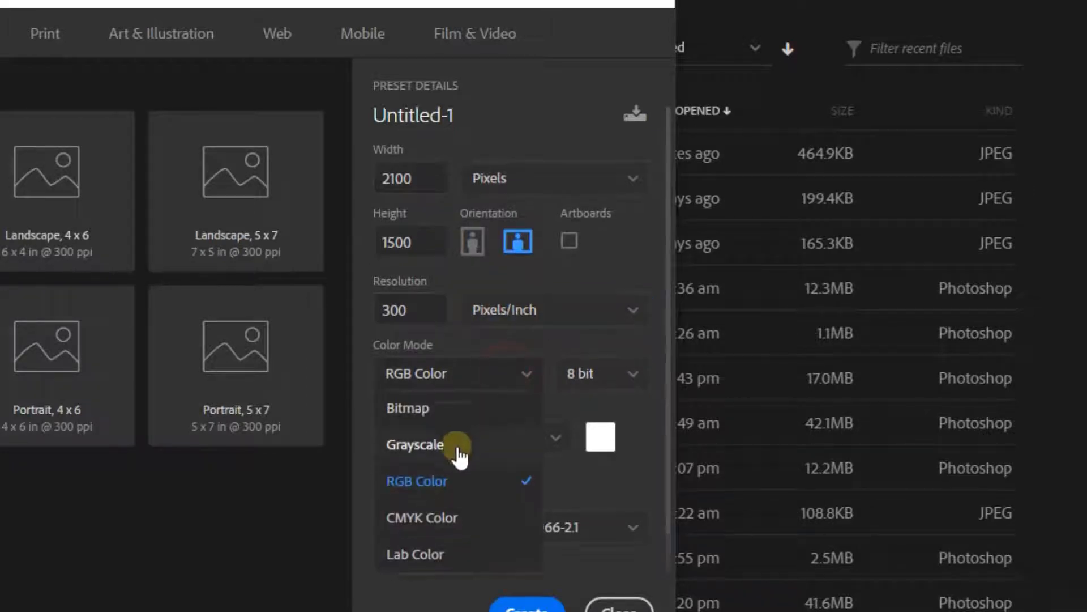
pyautogui.scroll(-1, 457, 448)
pyautogui.scroll(1, 452, 449)
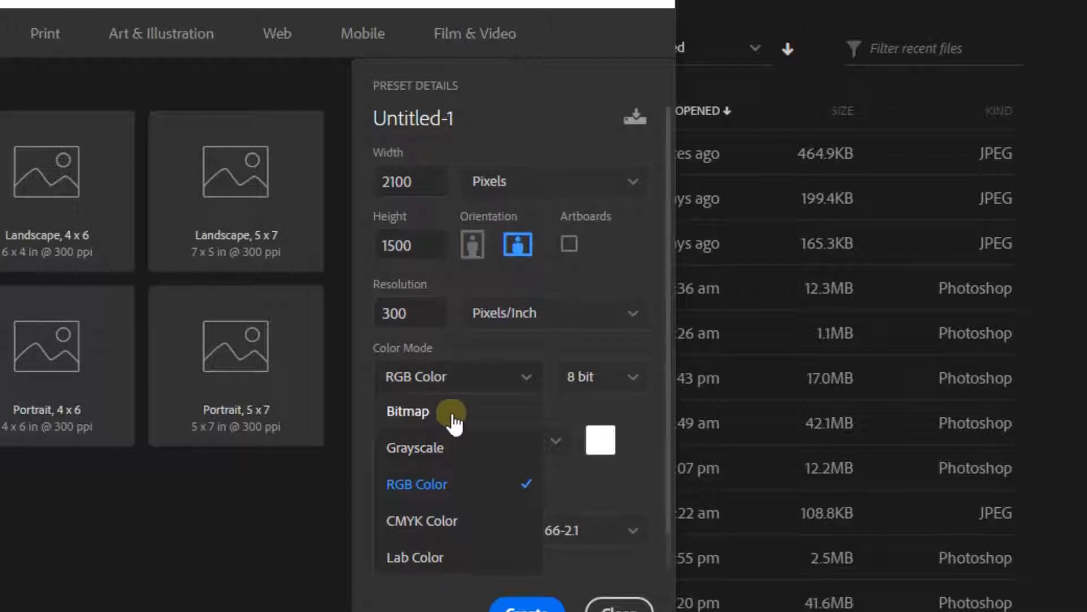
pyautogui.scroll(-1, 456, 425)
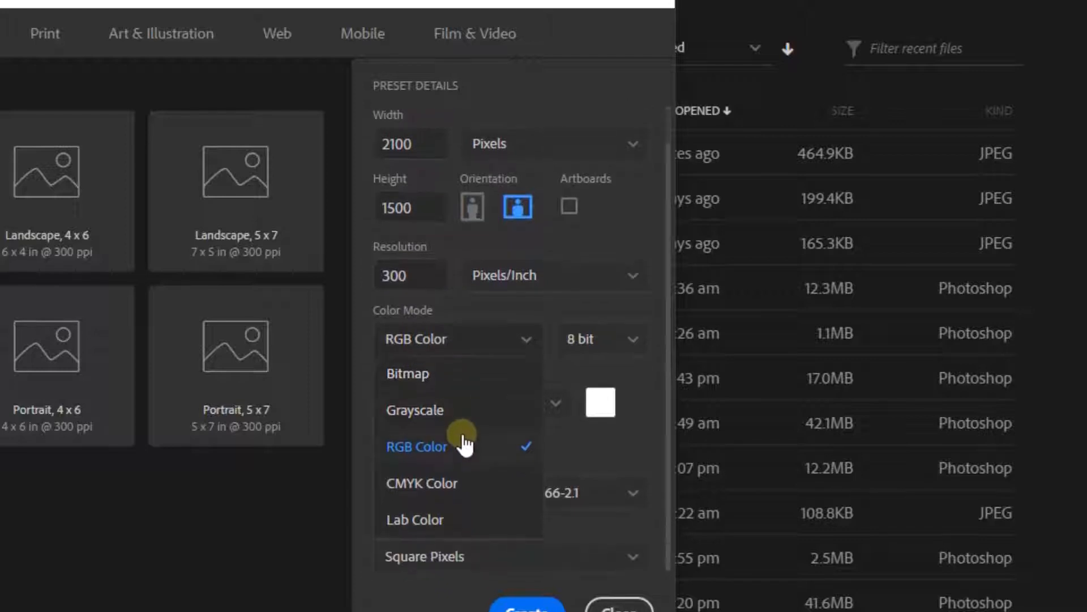
pyautogui.click(508, 341)
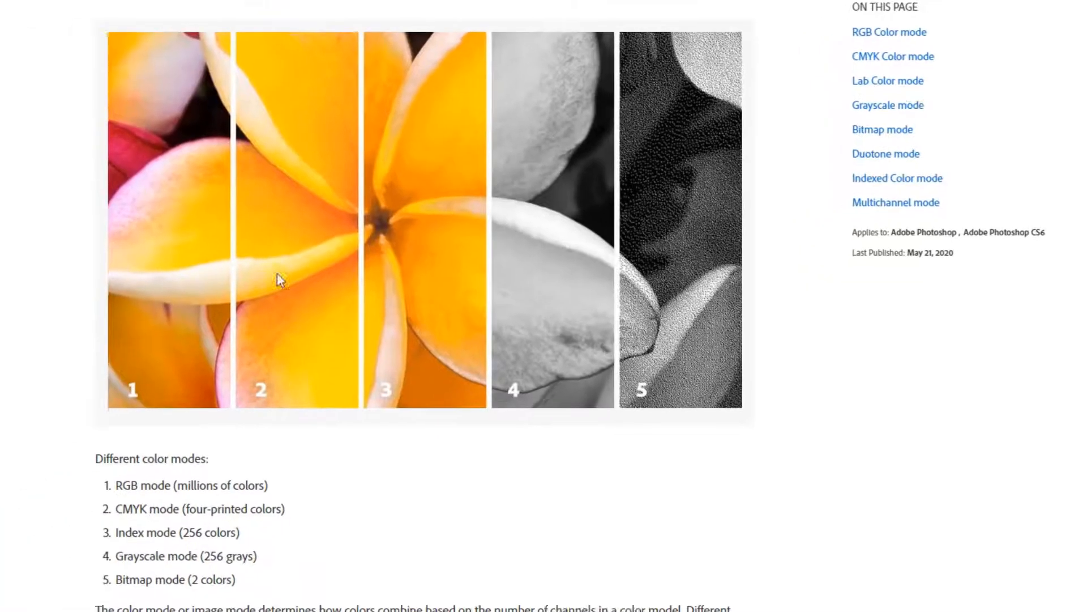
# Step: Read the numbered comparison of color modes, including CMYK, on the Adobe help page in the browser
pyautogui.scroll(-4, 256, 168)
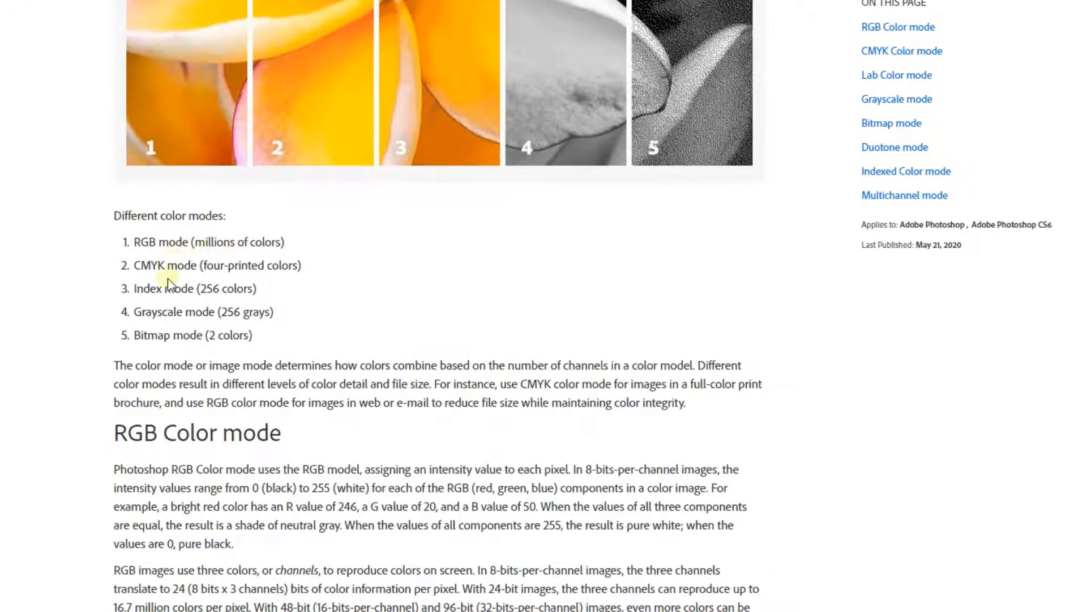
pyautogui.scroll(1, 170, 291)
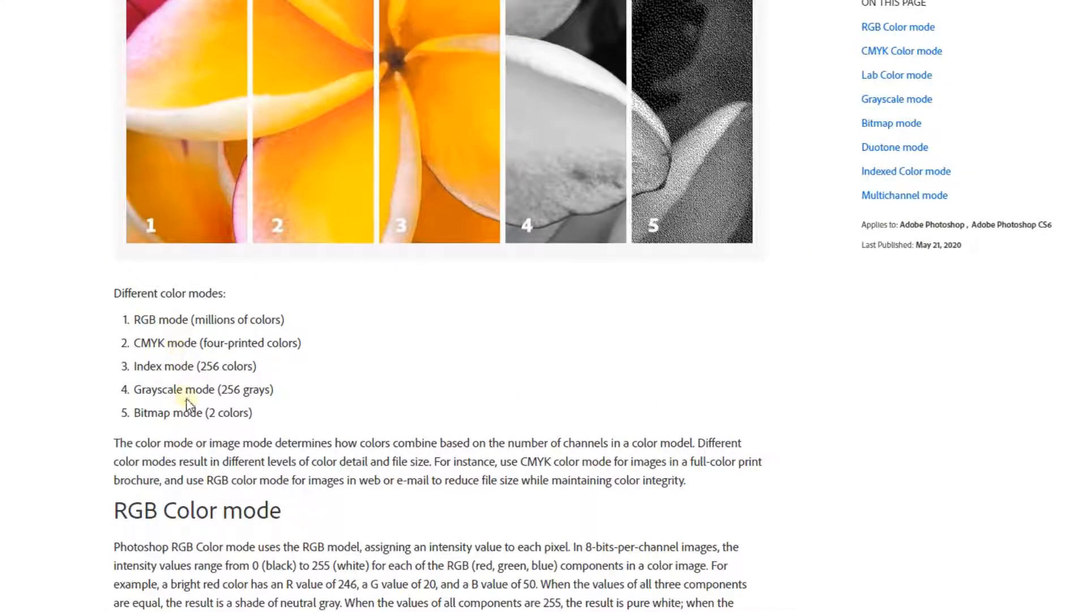
pyautogui.scroll(1, 193, 404)
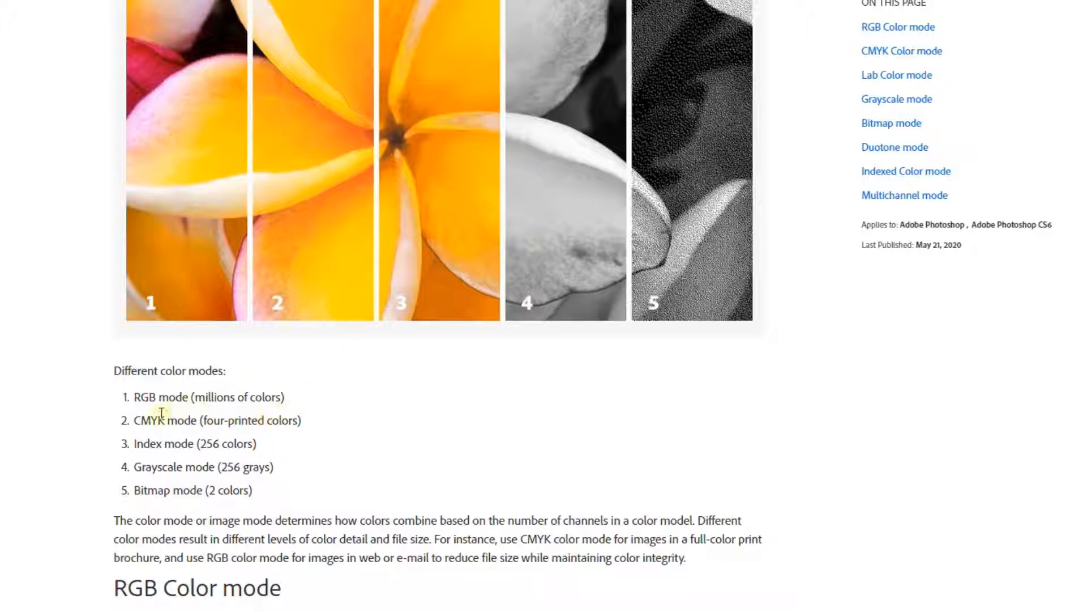
pyautogui.moveTo(139, 420); pyautogui.dragTo(164, 420)
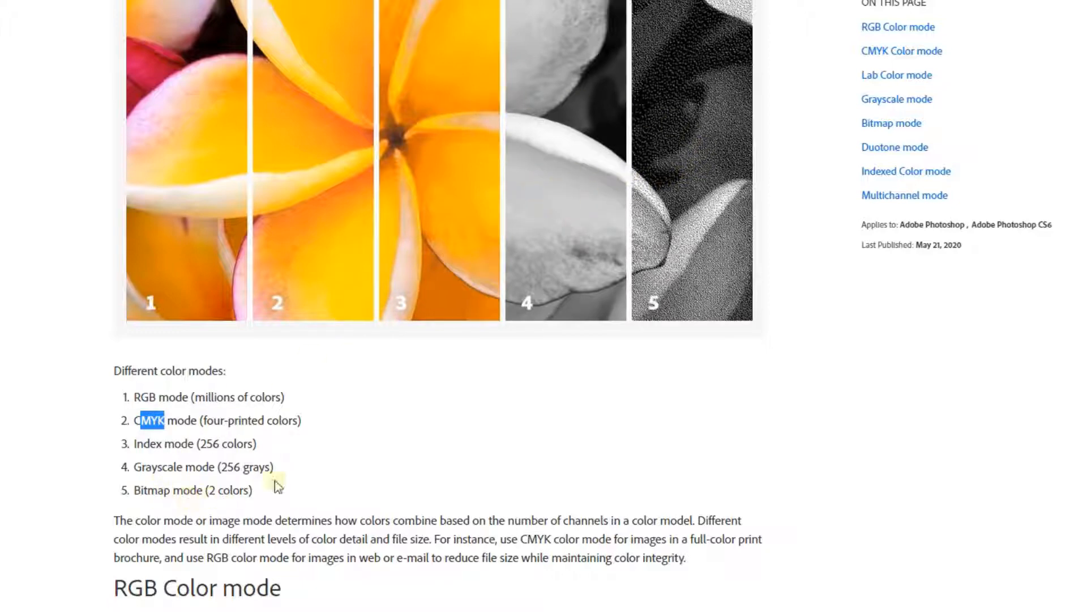
pyautogui.scroll(1, 697, 170)
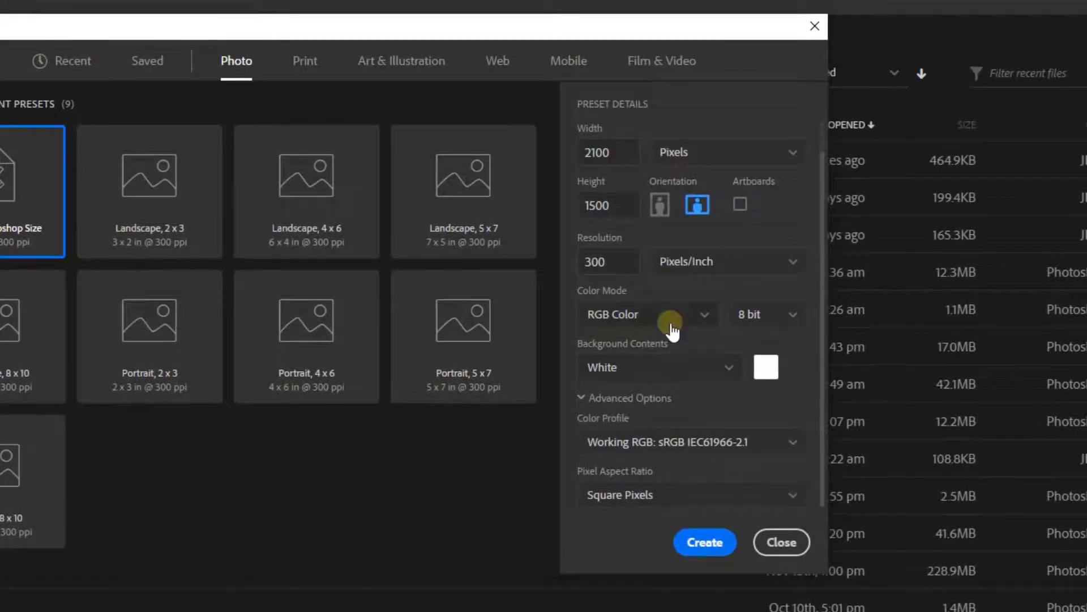
# Step: Set the new document's background contents to Custom with an orange-red color
pyautogui.click(688, 367)
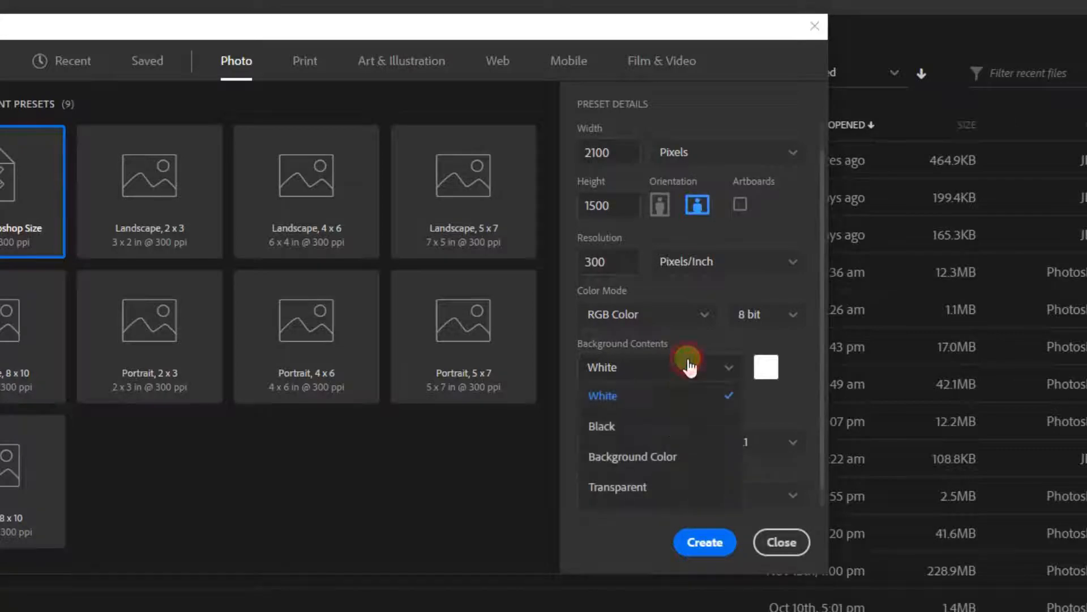
pyautogui.scroll(-1, 647, 491)
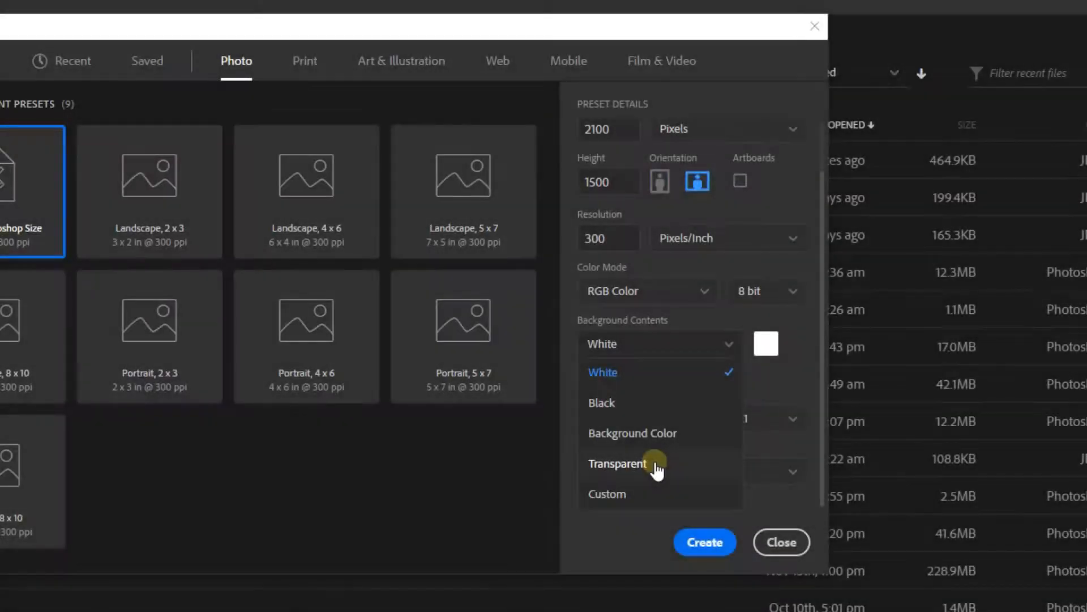
pyautogui.click(634, 492)
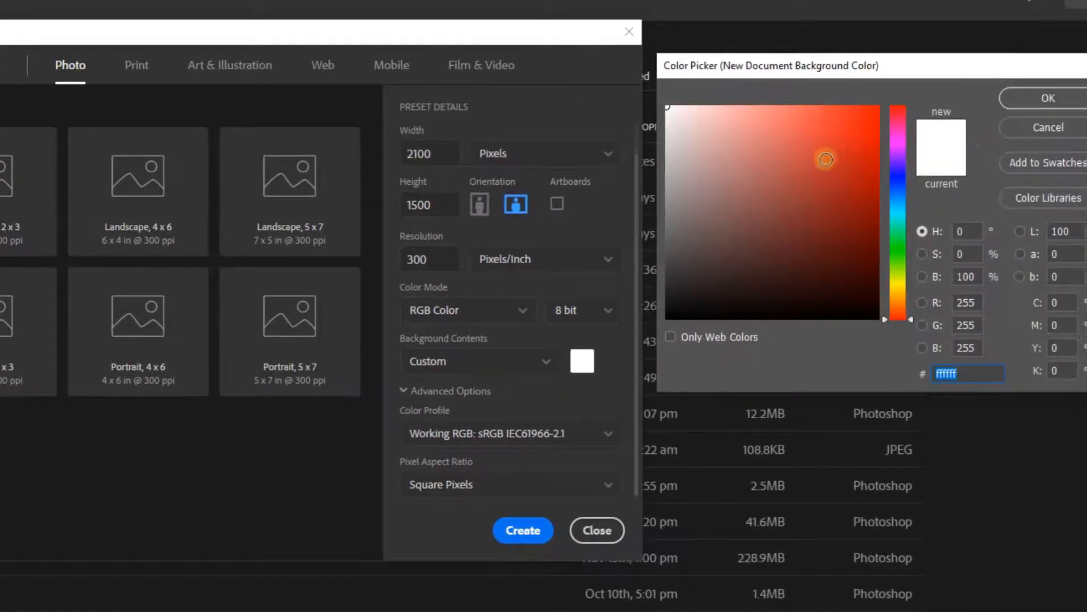
pyautogui.click(826, 159)
pyautogui.click(1048, 98)
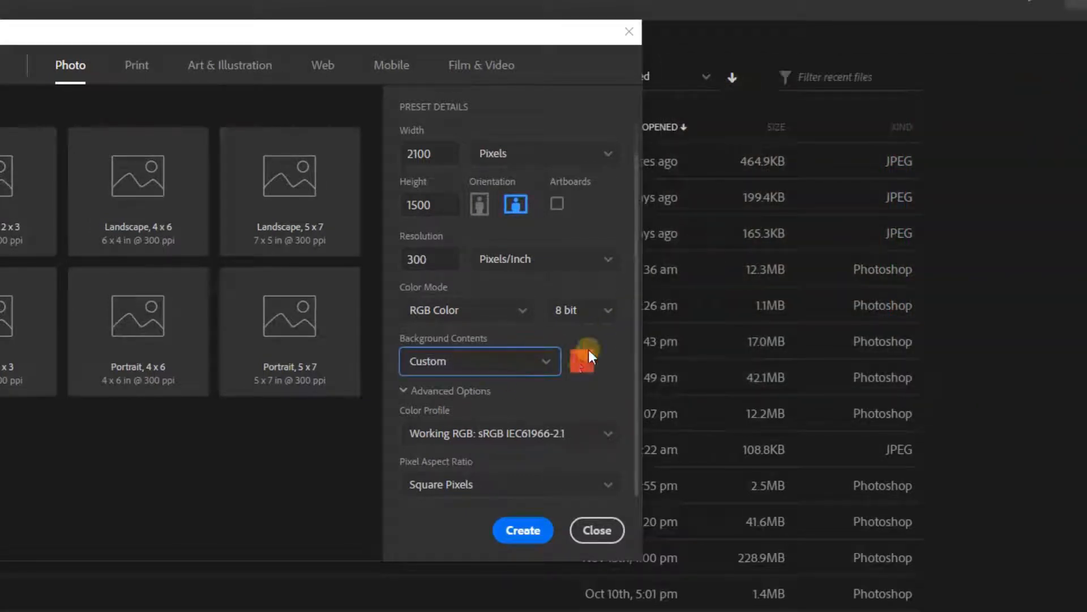
# Step: Set the new document's background contents back to White
pyautogui.click(541, 361)
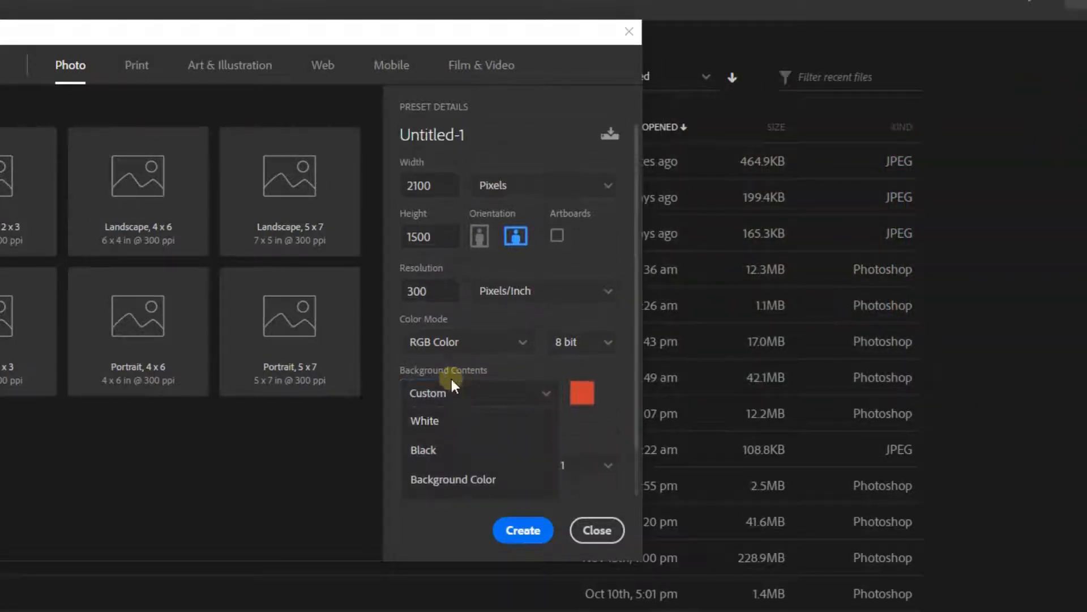
pyautogui.click(447, 419)
pyautogui.scroll(-1, 538, 391)
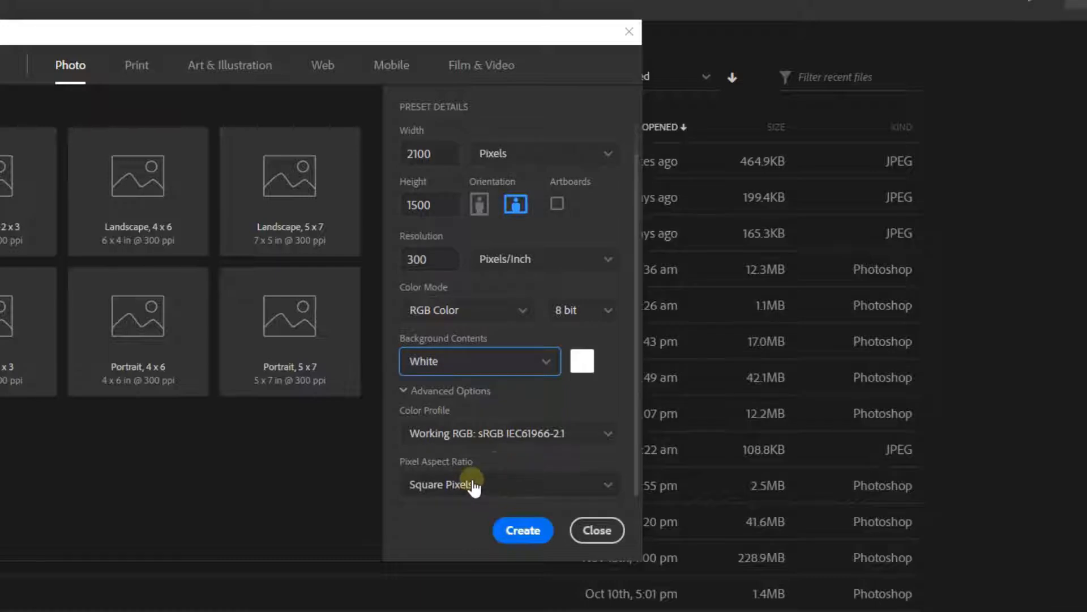
pyautogui.scroll(2, 446, 271)
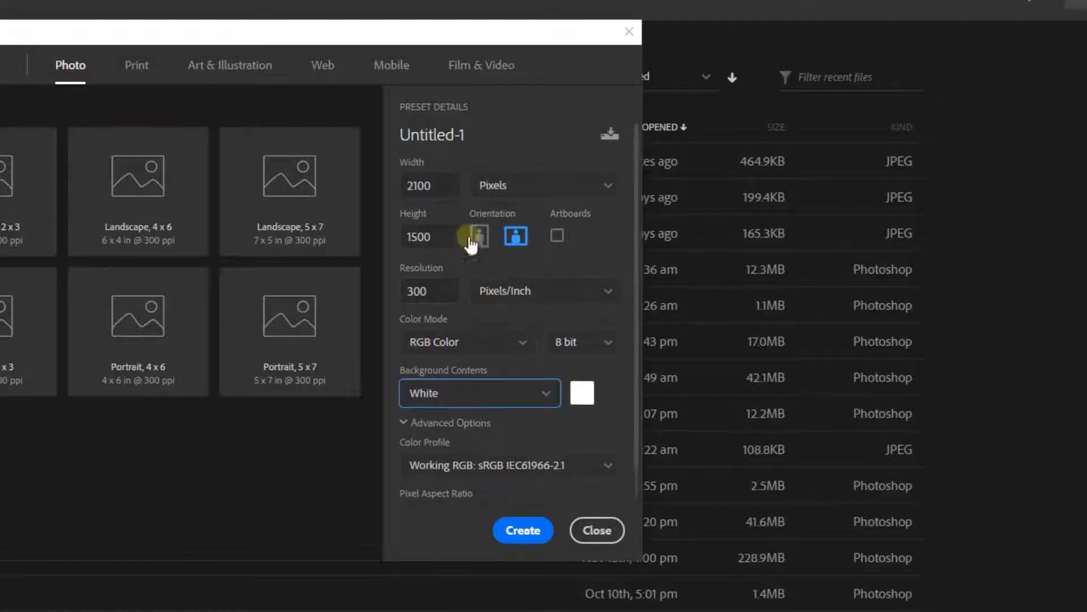
# Step: Review the blank document presets in the Print and Art & Illustration categories
pyautogui.click(205, 66)
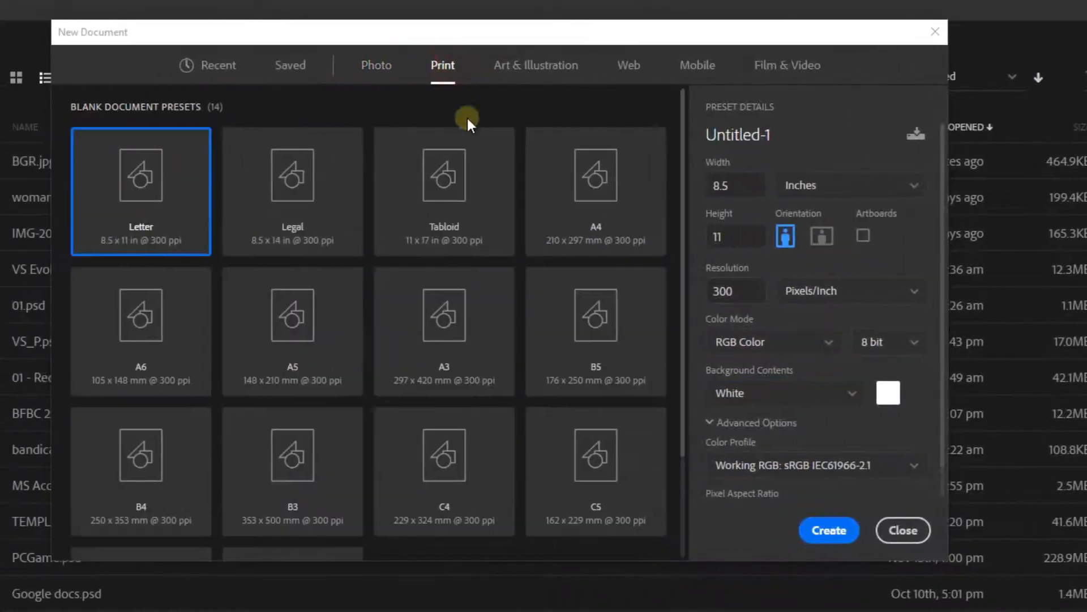
pyautogui.scroll(-3, 193, 215)
pyautogui.scroll(3, 430, 218)
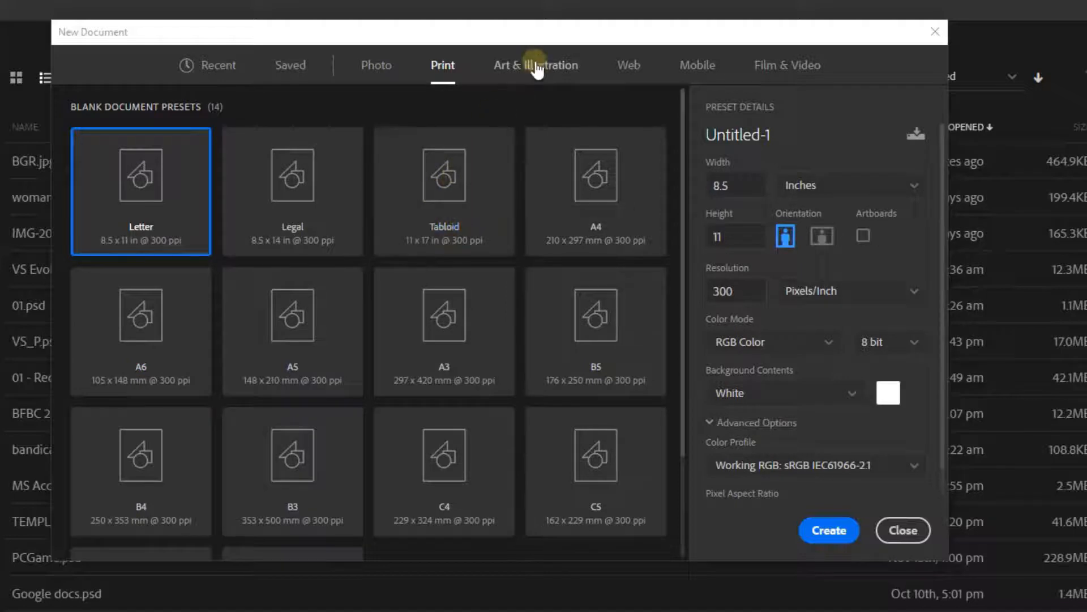
pyautogui.scroll(-3, 577, 355)
pyautogui.click(553, 67)
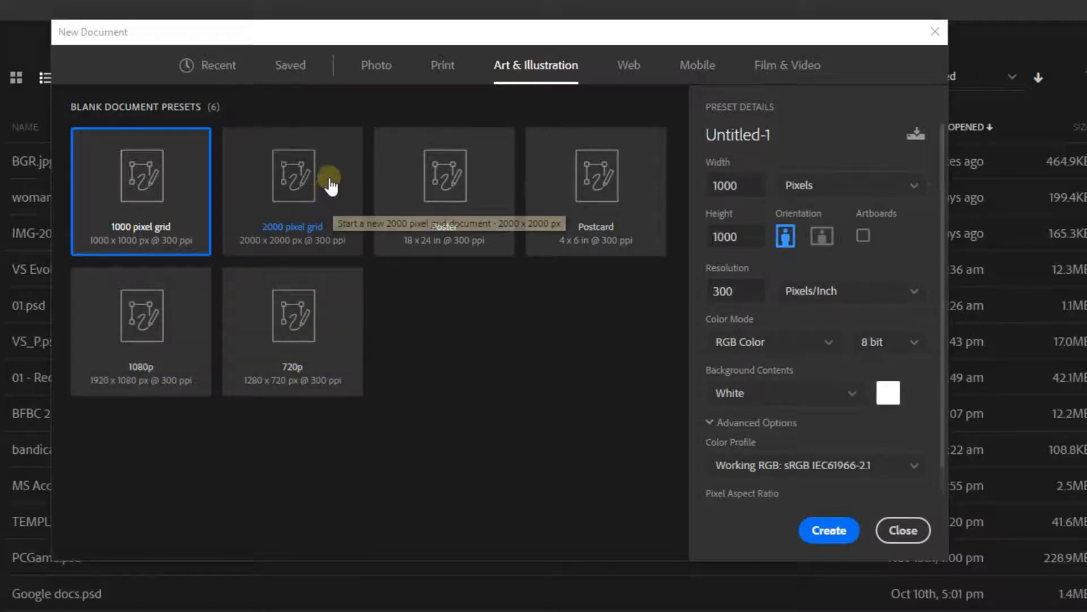
# Step: Review the blank document presets in the Web, Mobile, and Film & Video categories
pyautogui.click(619, 67)
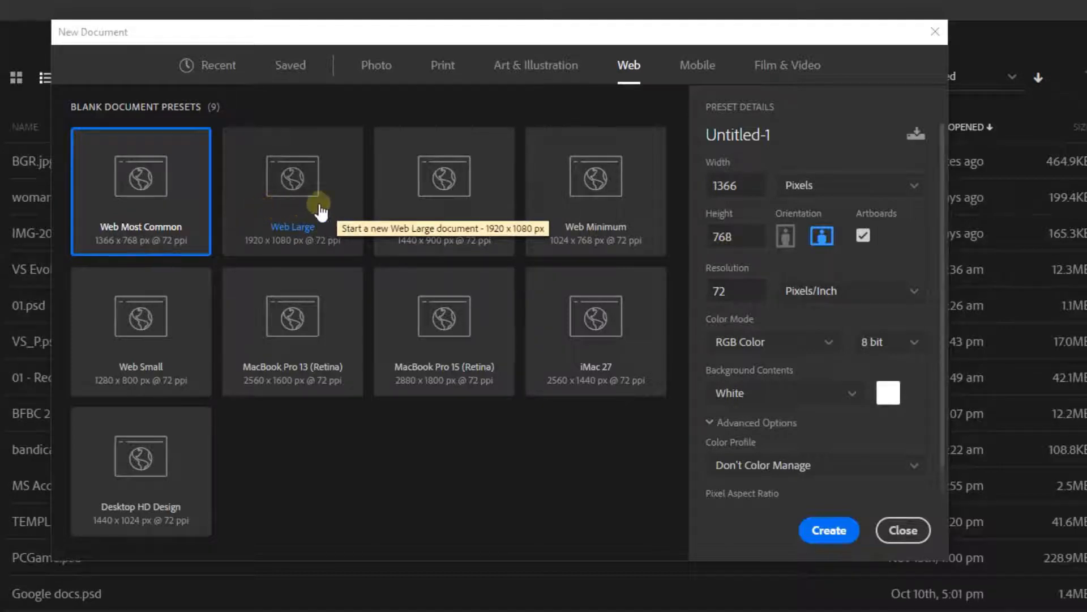
pyautogui.click(677, 59)
pyautogui.scroll(-4, 396, 195)
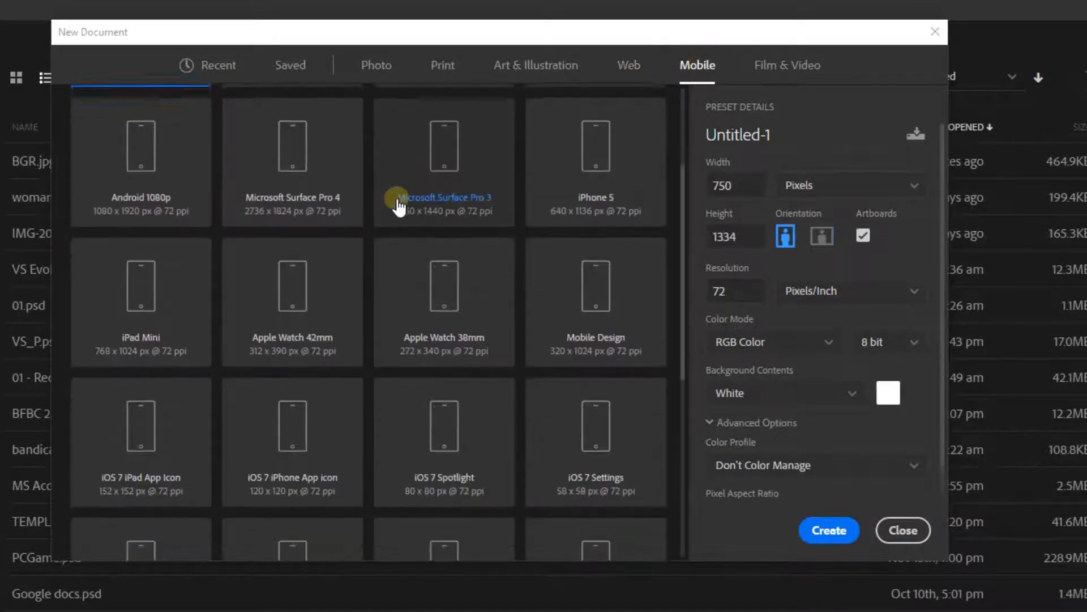
pyautogui.scroll(2, 468, 223)
pyautogui.scroll(2, 477, 223)
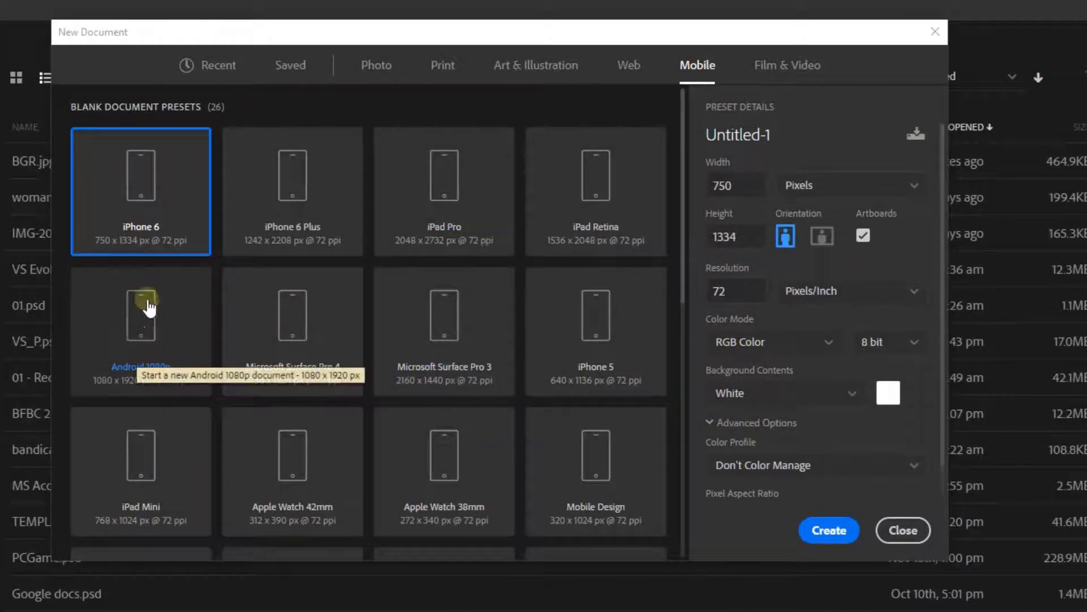
pyautogui.scroll(-1, 378, 271)
pyautogui.scroll(-2, 379, 270)
pyautogui.scroll(1, 461, 212)
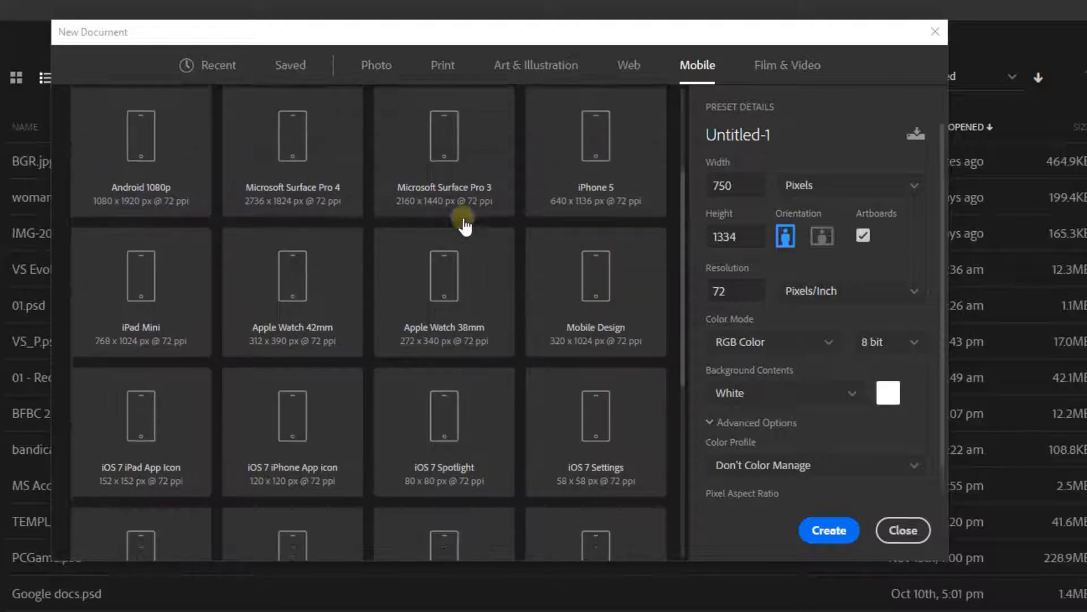
pyautogui.scroll(-5, 529, 244)
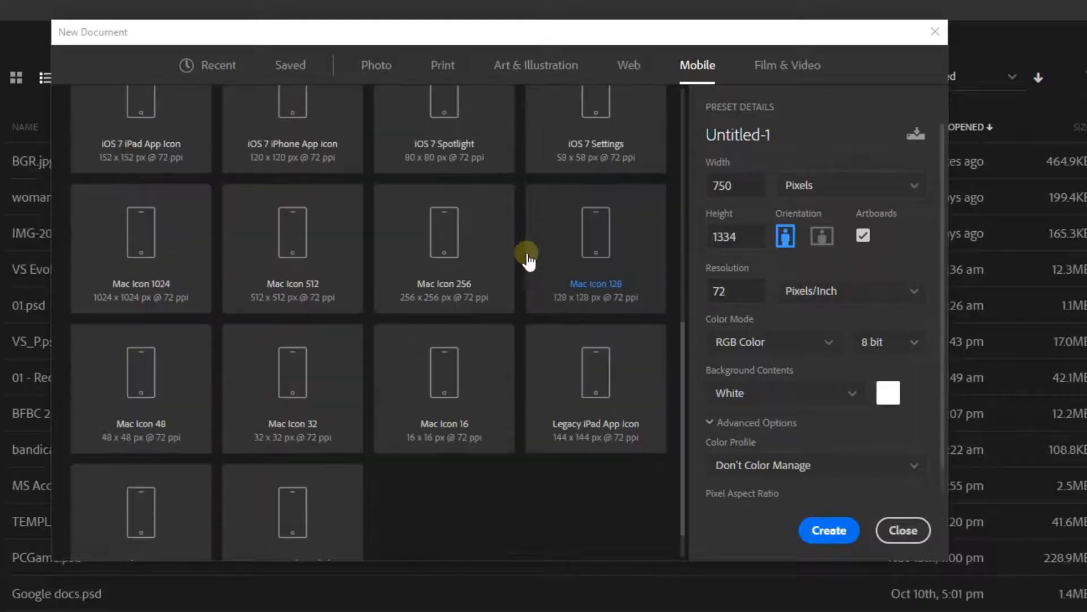
pyautogui.click(776, 65)
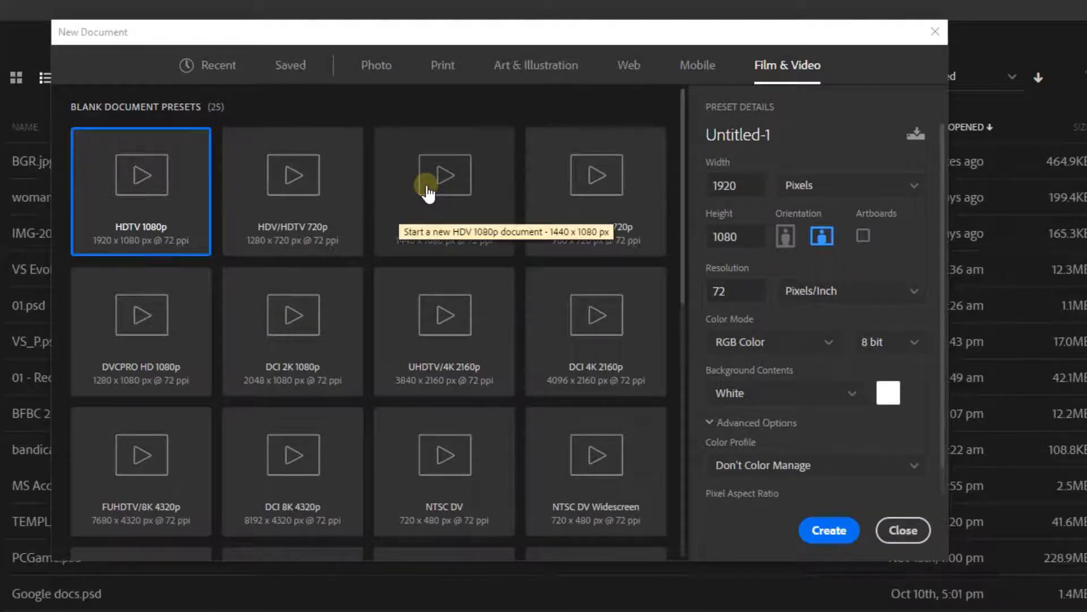
# Step: Create a document from the Default Photoshop Size photo preset with its size in pixels, 2100 x 1500 at 300 pixels/inch
pyautogui.click(378, 68)
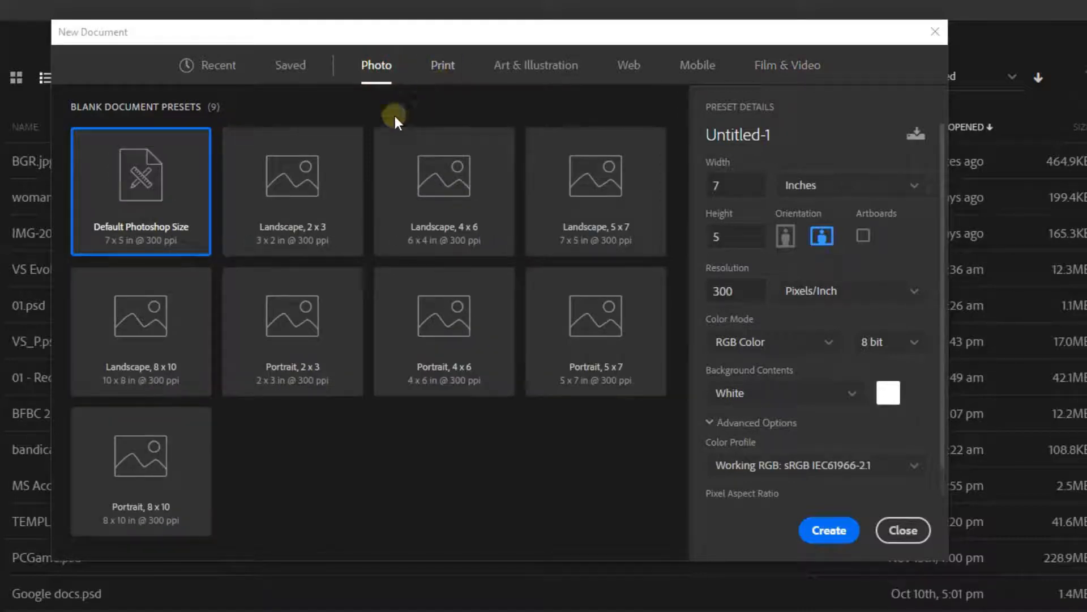
pyautogui.click(274, 178)
pyautogui.click(134, 178)
pyautogui.click(865, 190)
pyautogui.click(824, 149)
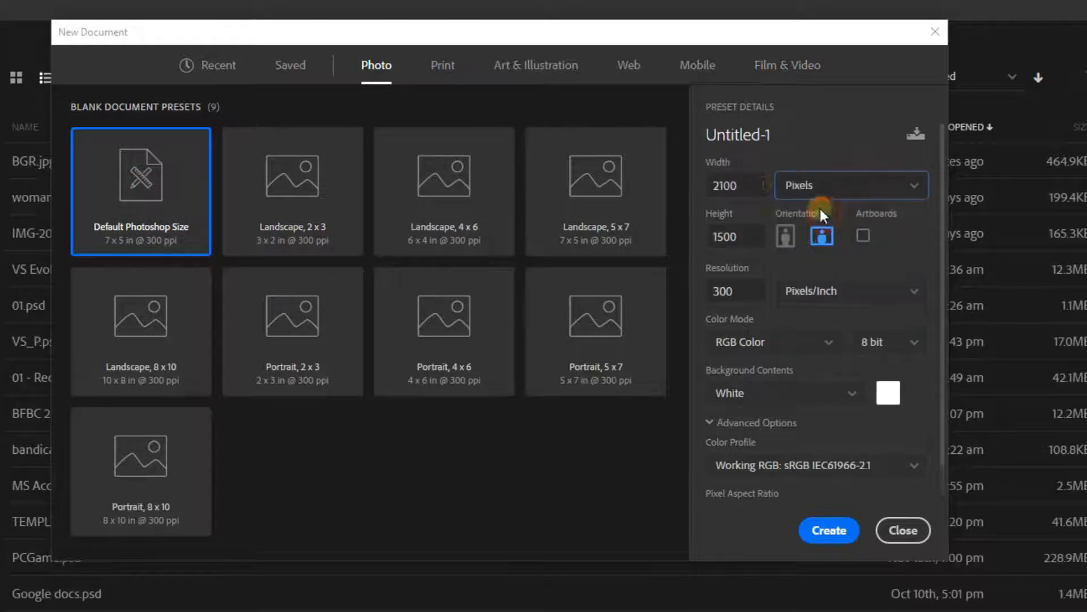
pyautogui.click(820, 532)
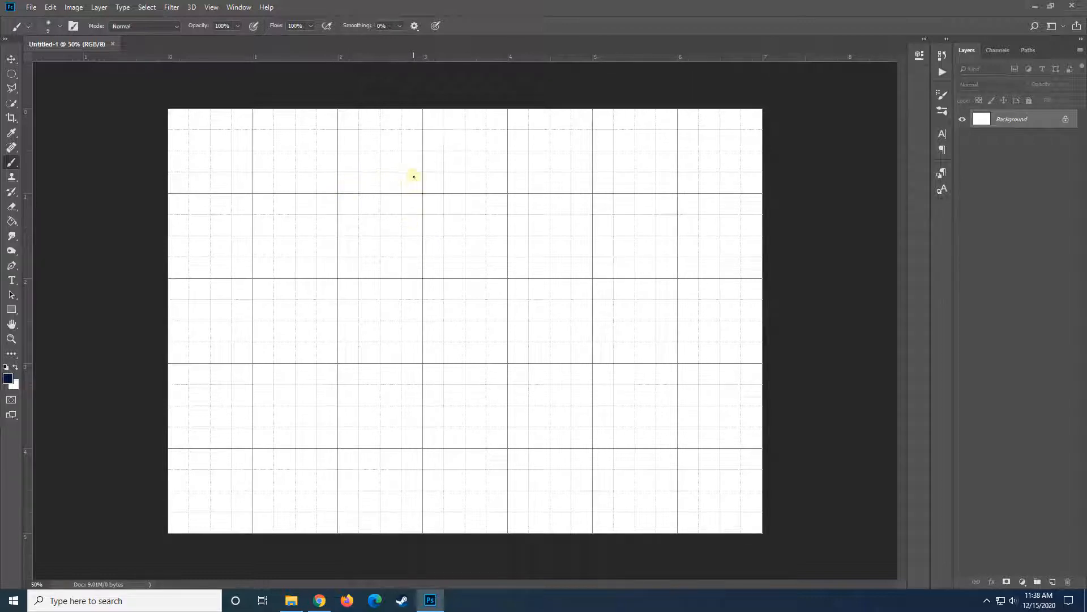
# Step: Hide the grid displayed over the new document's canvas
pyautogui.hotkey('ctrl', 'h')
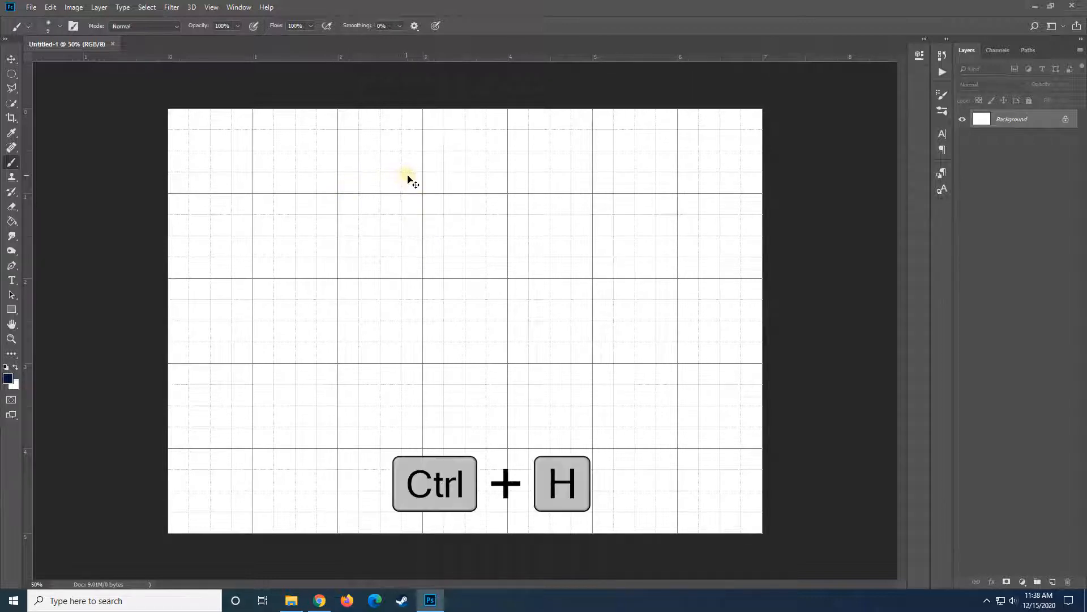
# Step: Hide the canvas grid and place BGR.jpg from the Project folder into the document
pyautogui.hotkey('ctrl', 'h')
pyautogui.hotkey('ctrl', 'h')
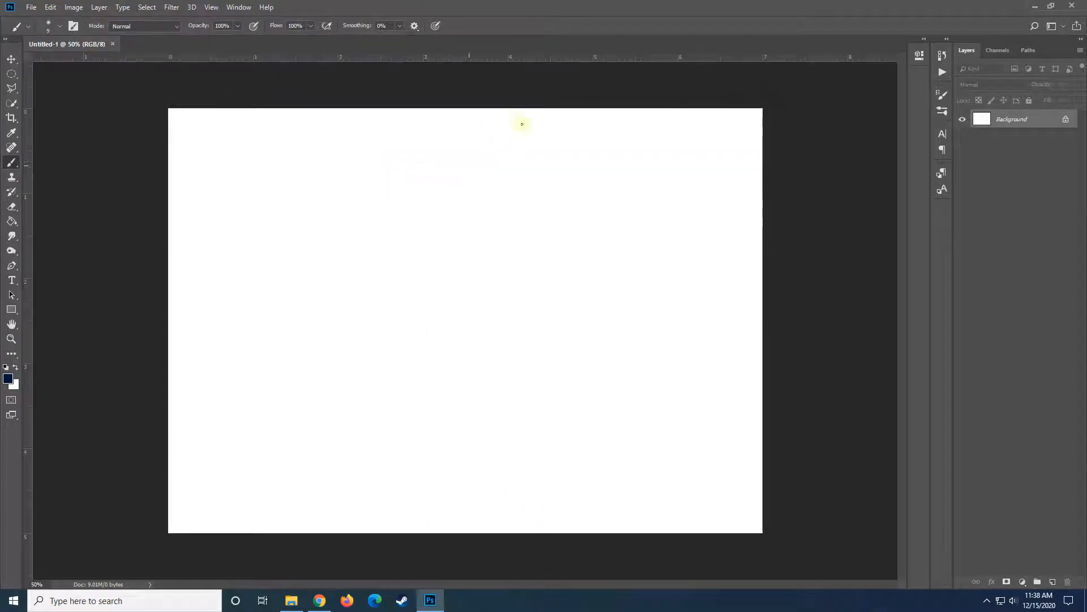
pyautogui.click(307, 594)
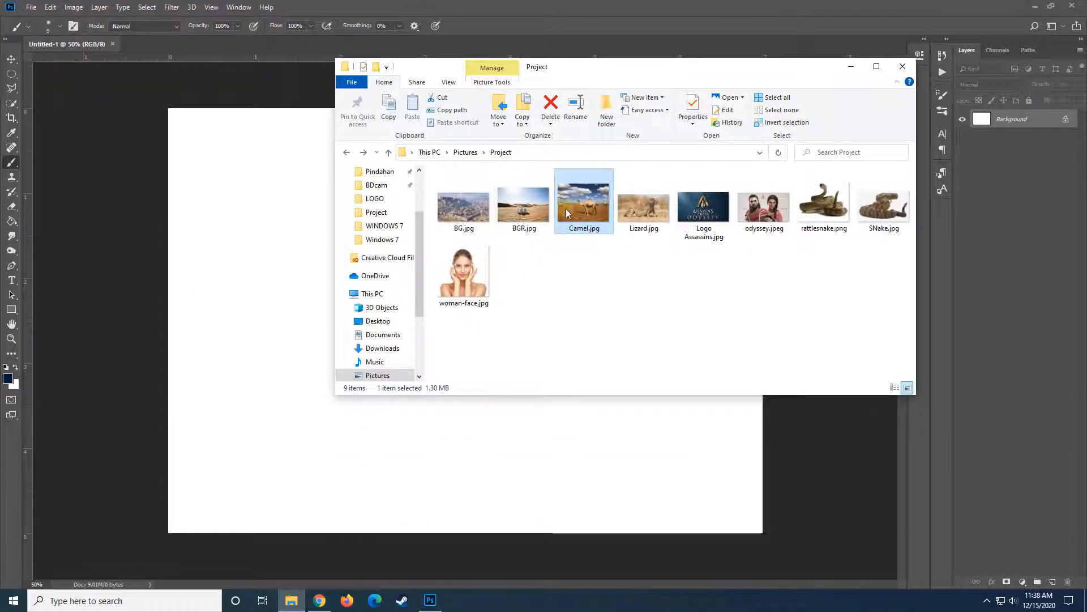
pyautogui.click(524, 207)
pyautogui.click(280, 238)
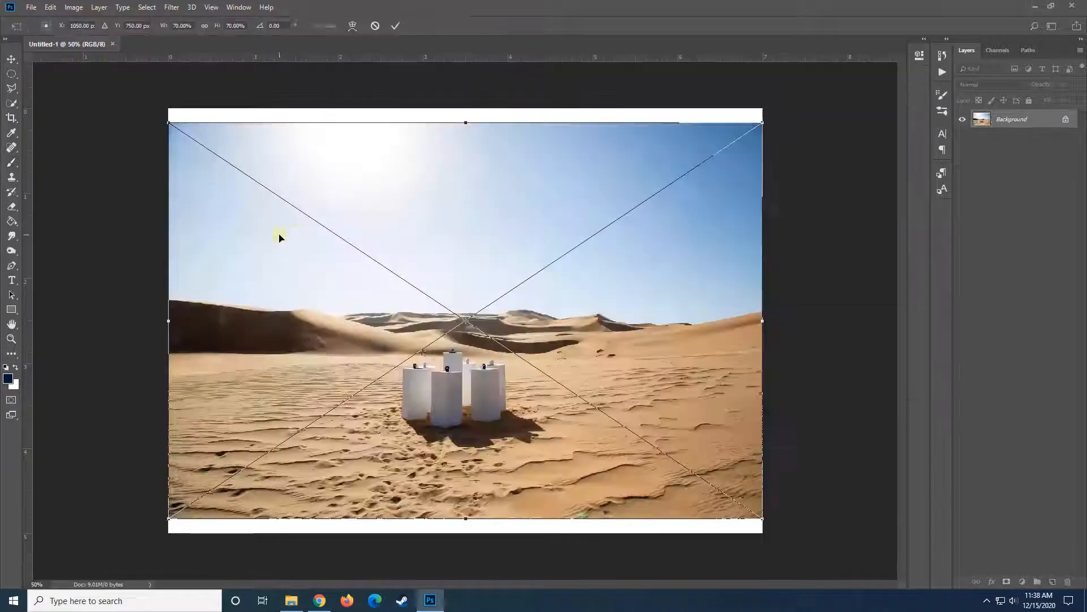
# Step: Stretch the placed desert image vertically to 75% height so it fills the canvas, and commit the placement
pyautogui.moveTo(468, 115); pyautogui.dragTo(466, 108)
pyautogui.moveTo(469, 518); pyautogui.dragTo(468, 532)
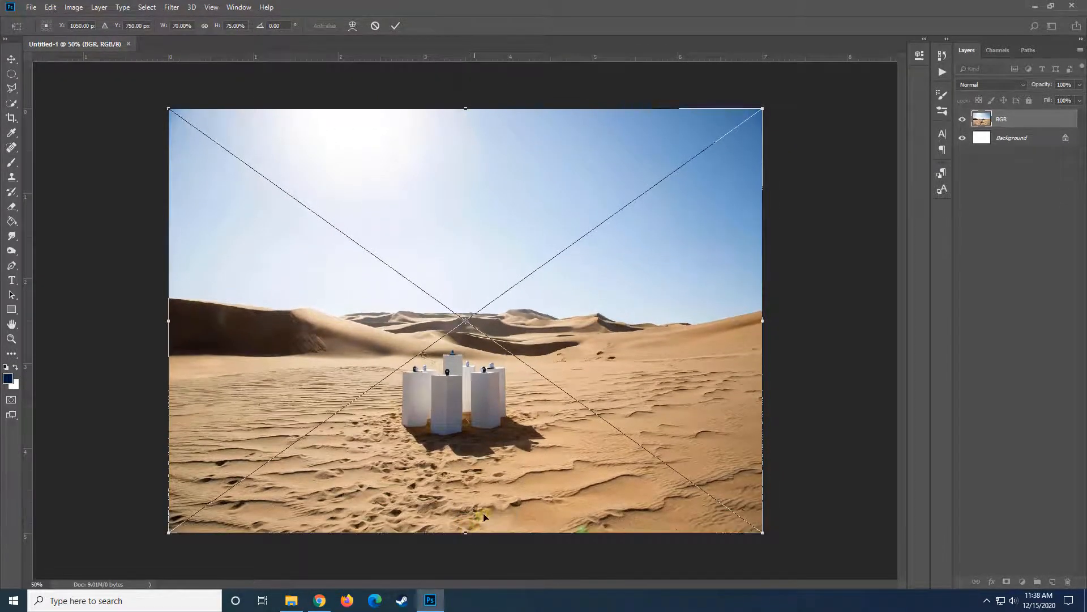
pyautogui.press('Return')
pyautogui.press('b')
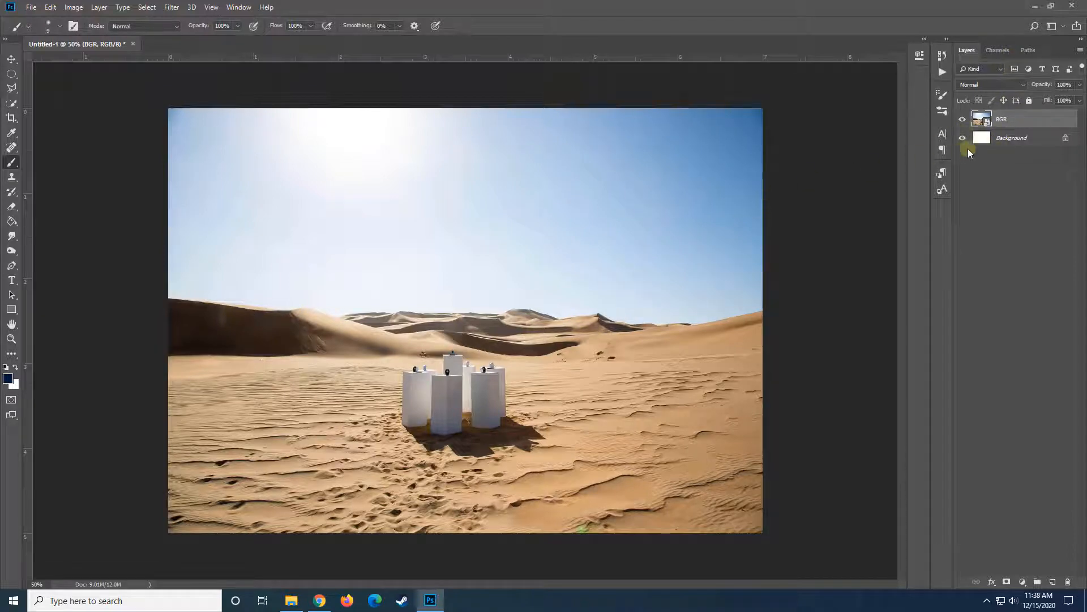
# Step: Toggle the BGR layer's visibility off and on to compare it with the white background
pyautogui.click(965, 121)
pyautogui.click(965, 121)
pyautogui.click(966, 121)
pyautogui.click(966, 121)
# Step: Choose the Eraser tool and rasterize the BGR smart object layer so it can be erased
pyautogui.click(13, 147)
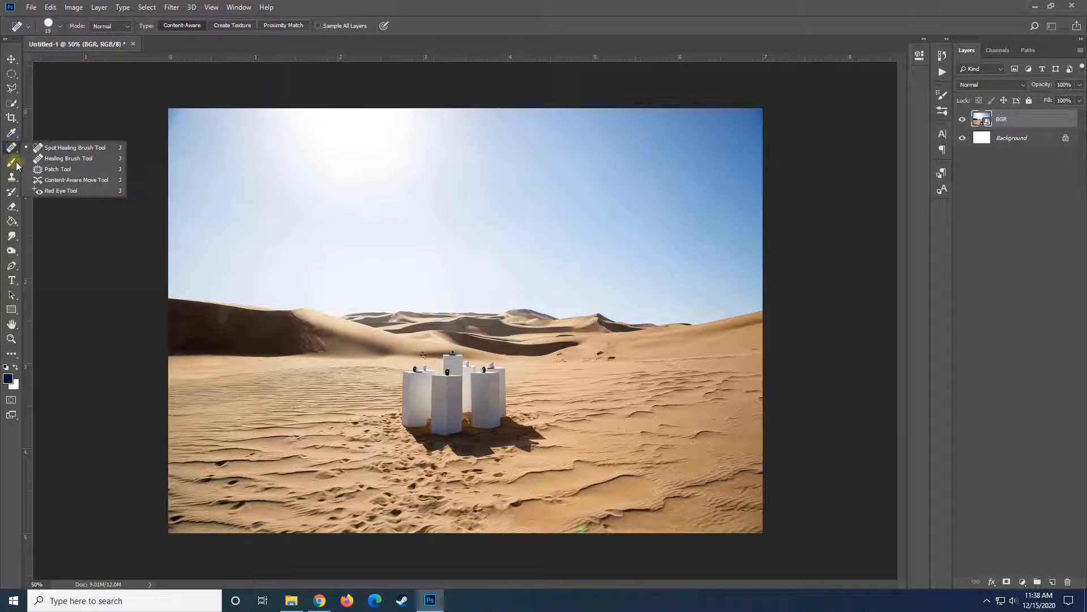
pyautogui.click(11, 207)
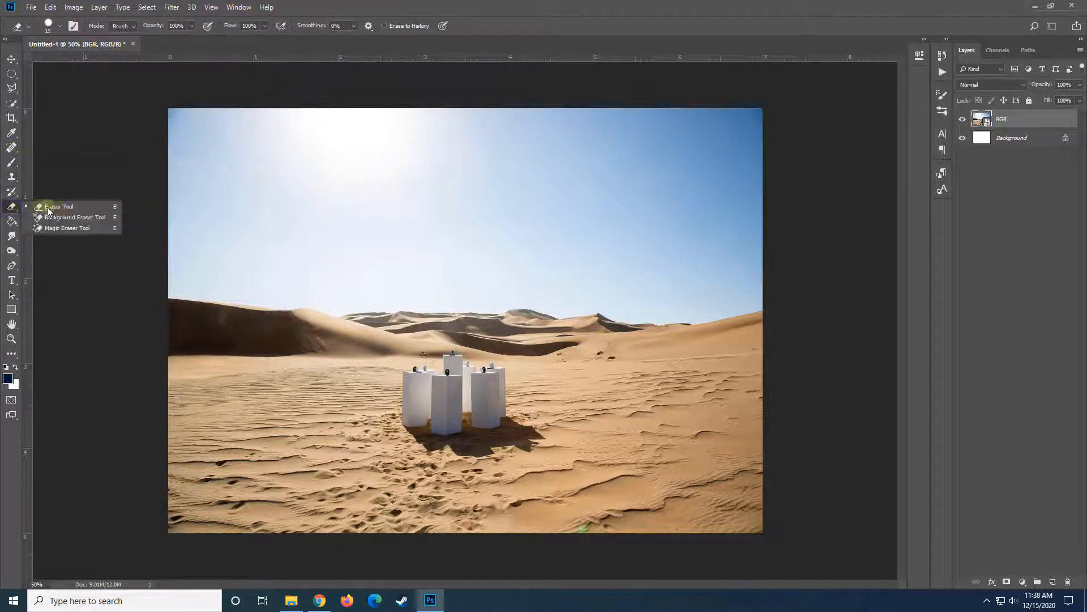
pyautogui.click(425, 192)
pyautogui.click(517, 226)
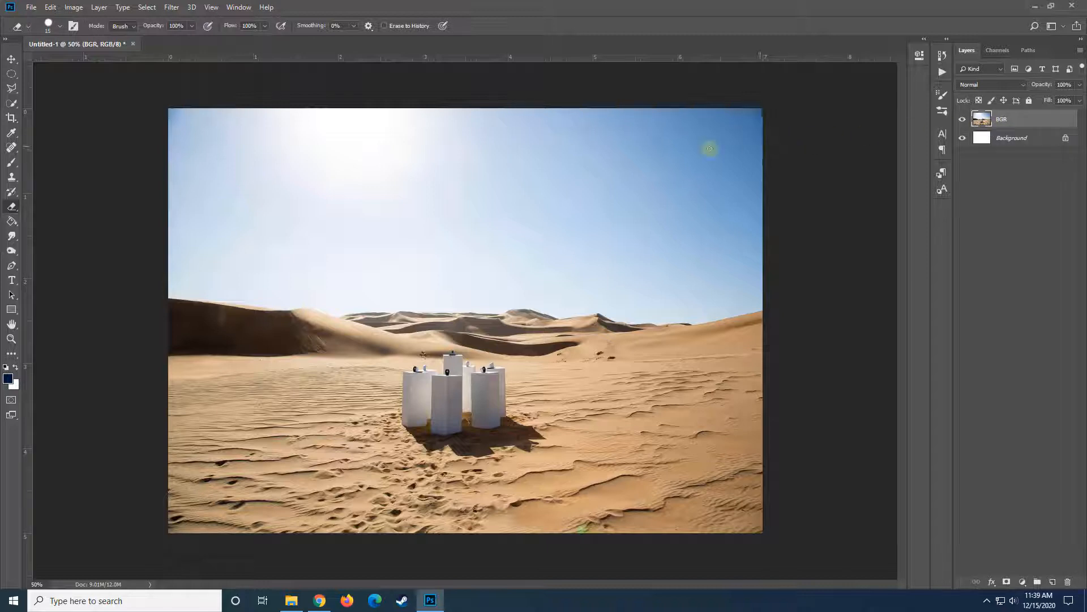
# Step: Try zigzag eraser strokes across the sky on the BGR layer, and undo them
pyautogui.moveTo(759, 258)
pyautogui.mouseDown()
pyautogui.moveTo(337, 192)
pyautogui.moveTo(598, 193)
pyautogui.moveTo(364, 188)
pyautogui.moveTo(451, 141)
pyautogui.moveTo(389, 137)
pyautogui.moveTo(458, 180)
pyautogui.mouseUp()
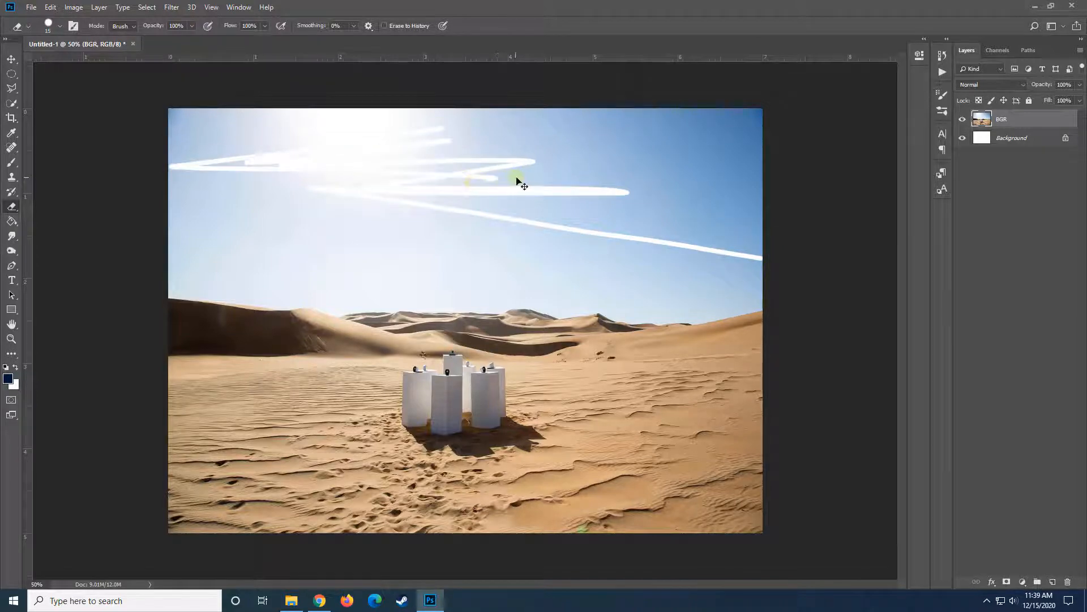
pyautogui.hotkey('ctrl', 'z')
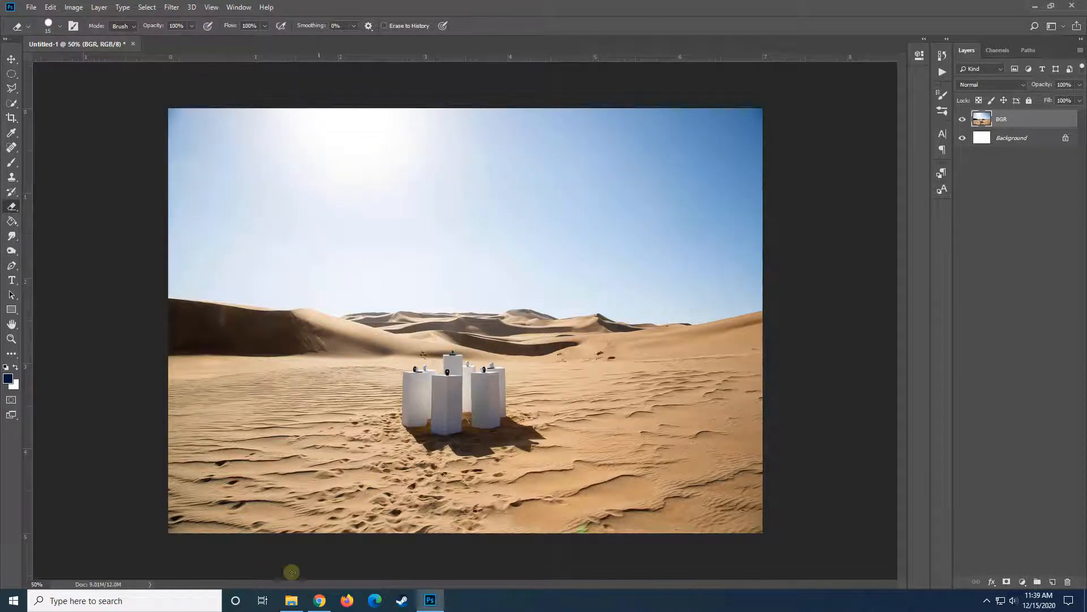
# Step: Place Camel.jpg from the Project folder above the desert image and align it with the canvas's right edge
pyautogui.click(291, 600)
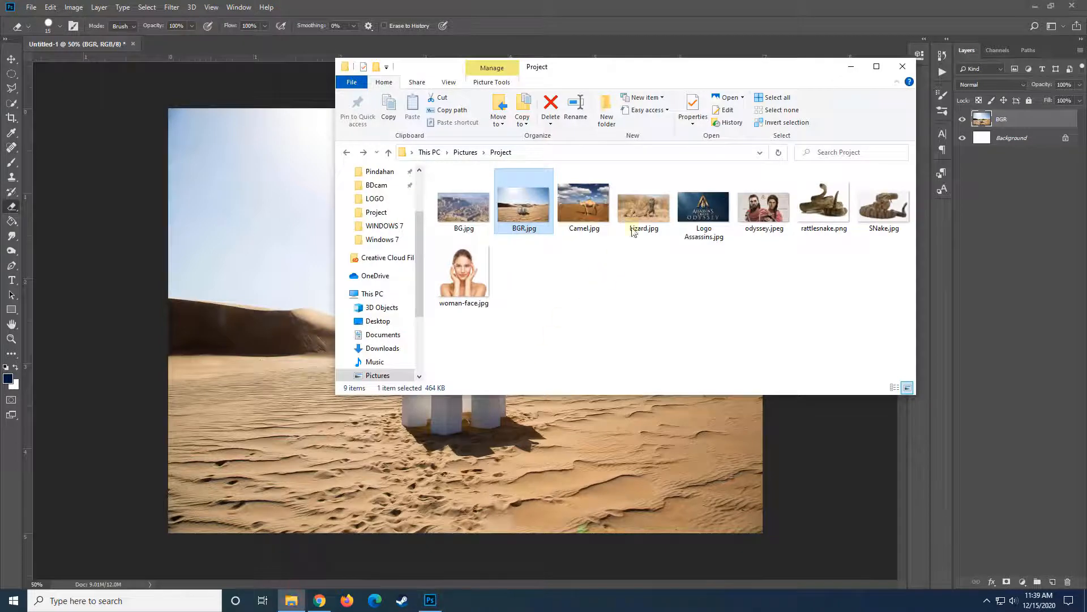
pyautogui.moveTo(580, 189)
pyautogui.mouseDown()
pyautogui.moveTo(635, 431)
pyautogui.moveTo(642, 411)
pyautogui.mouseUp()
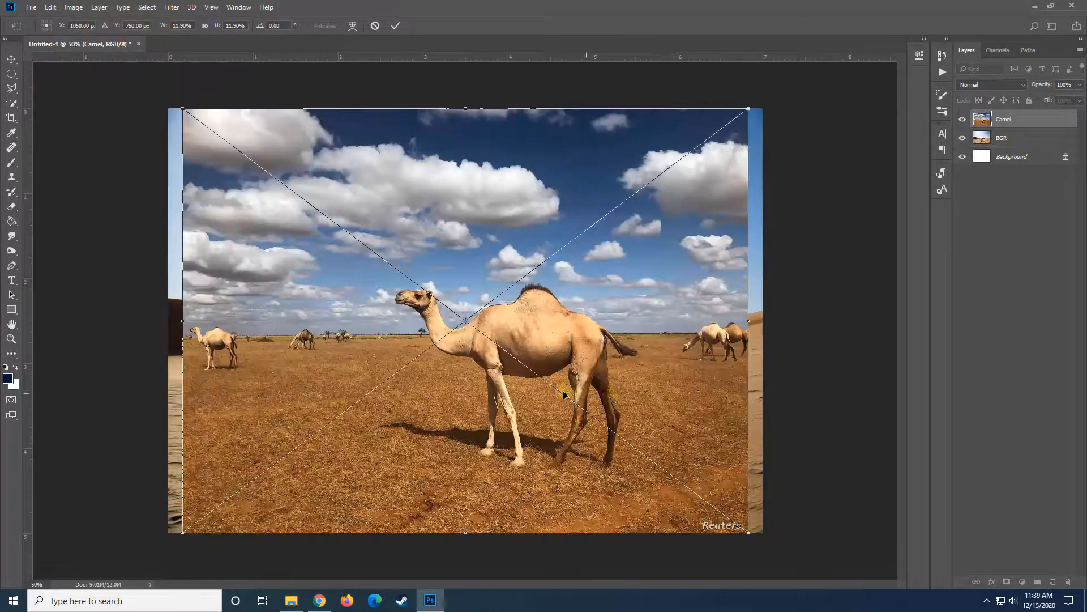
pyautogui.moveTo(564, 395)
pyautogui.mouseDown()
pyautogui.moveTo(689, 325)
pyautogui.moveTo(551, 359)
pyautogui.moveTo(583, 369)
pyautogui.moveTo(574, 398)
pyautogui.mouseUp()
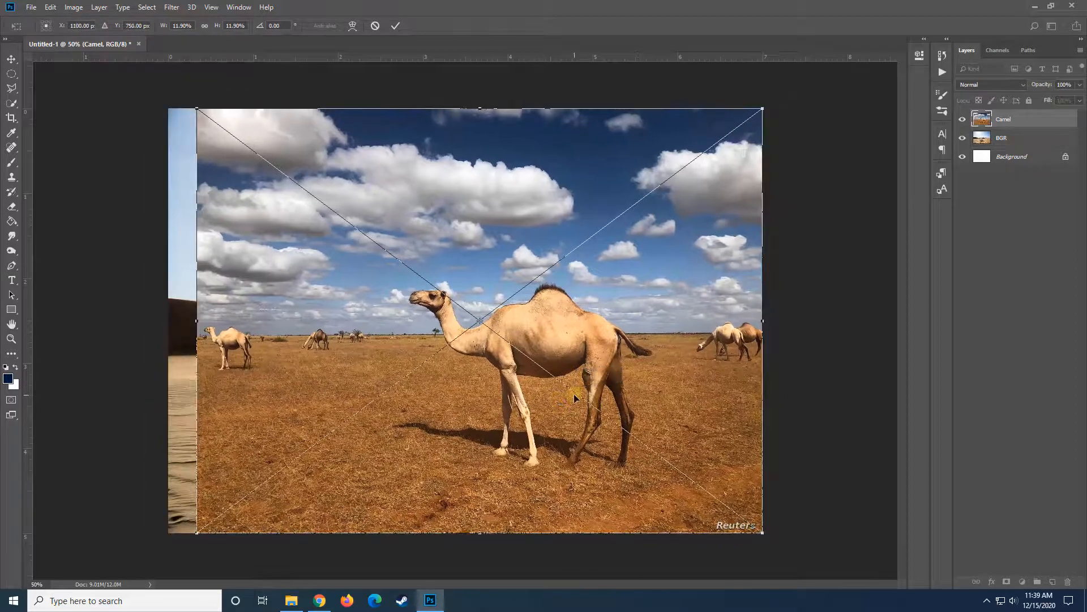
pyautogui.press('Return')
pyautogui.press('e')
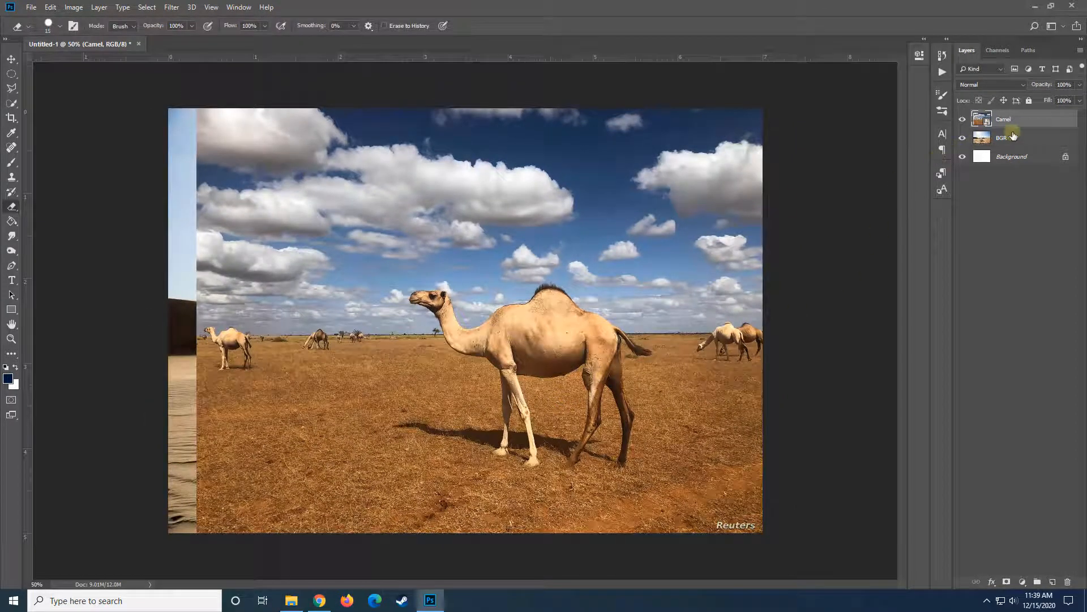
# Step: Rasterize the Camel layer and shift the image slightly left to center it over the desert background
pyautogui.rightClick(990, 126)
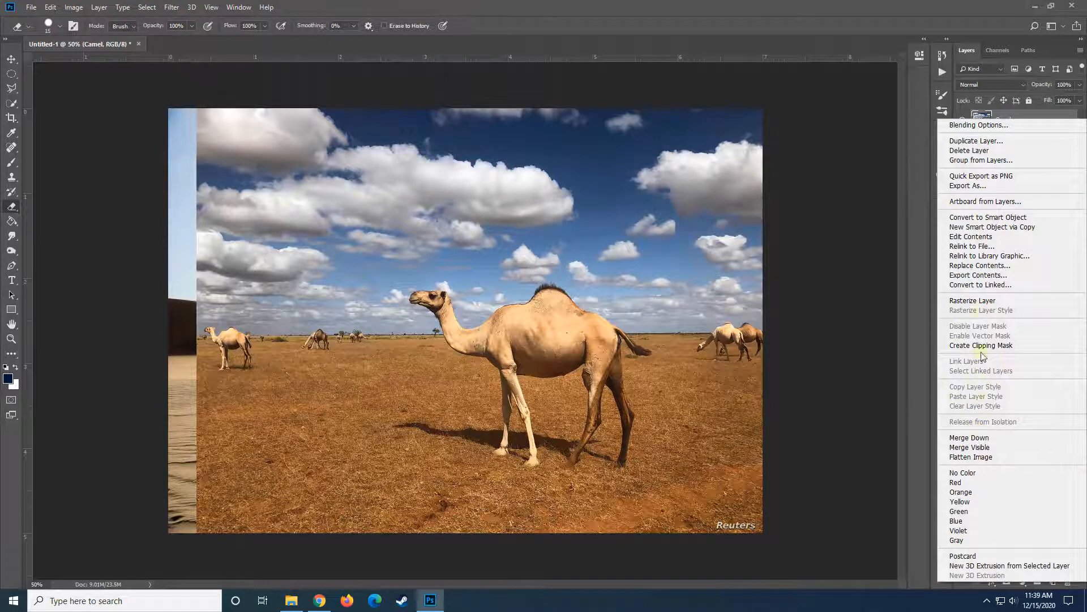
pyautogui.click(979, 300)
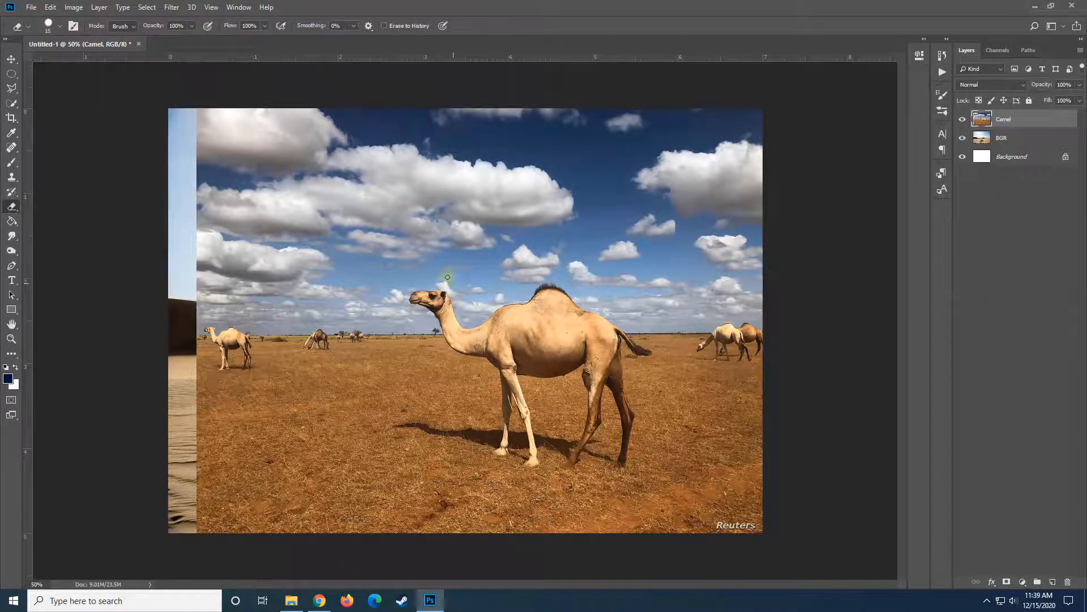
pyautogui.click(11, 59)
pyautogui.moveTo(446, 219)
pyautogui.mouseDown()
pyautogui.moveTo(425, 214)
pyautogui.moveTo(433, 219)
pyautogui.mouseUp()
# Step: Enlarge the Eraser to 511 px and erase the camel photo's surroundings, leaving a rough patch around the main camel
pyautogui.press('e')
pyautogui.moveTo(448, 216); pyautogui.dragTo(419, 216)
pyautogui.press(']')
pyautogui.press(']')
pyautogui.press(']')
pyautogui.press(']')
pyautogui.press(']')
pyautogui.press(']')
pyautogui.press(']')
pyautogui.press(']')
pyautogui.press(']')
pyautogui.press(']')
pyautogui.press(']')
pyautogui.press(']')
pyautogui.press(']')
pyautogui.press(']')
pyautogui.press(']')
pyautogui.press(']')
pyautogui.press(']')
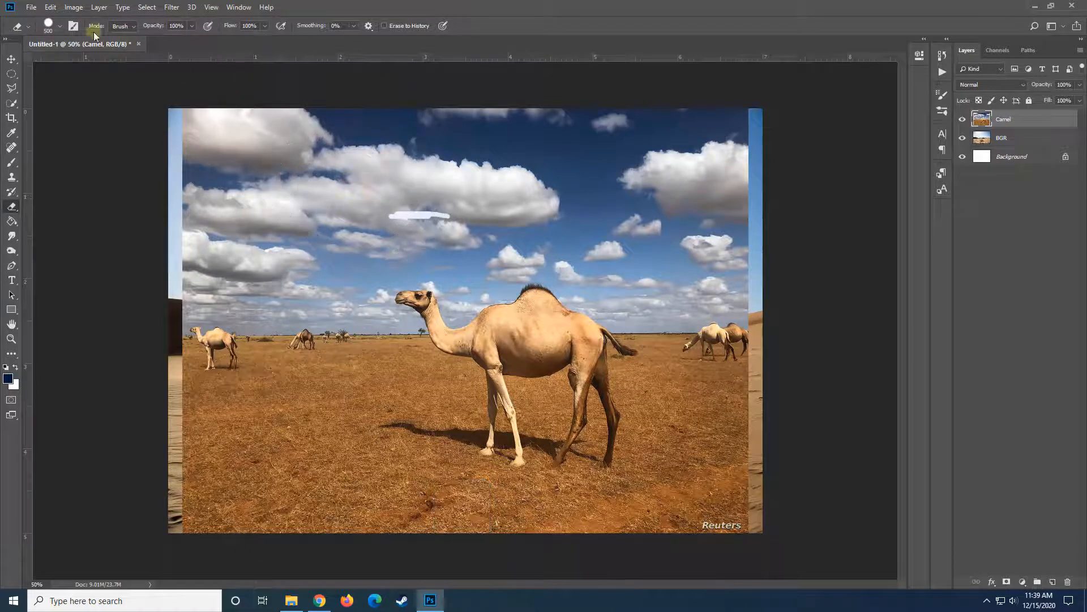
pyautogui.click(59, 26)
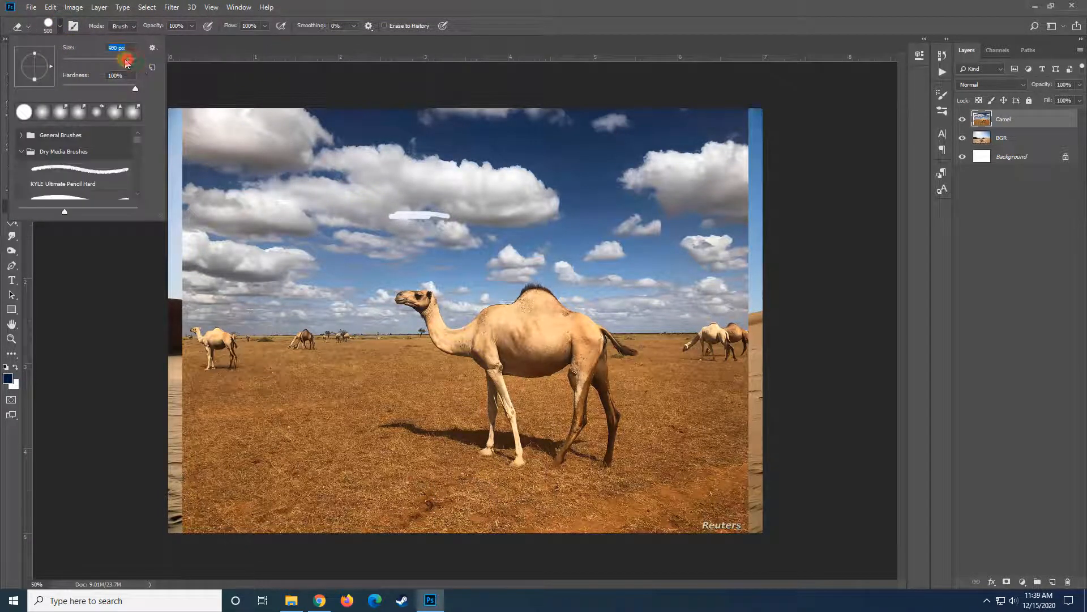
pyautogui.moveTo(131, 64); pyautogui.dragTo(128, 64)
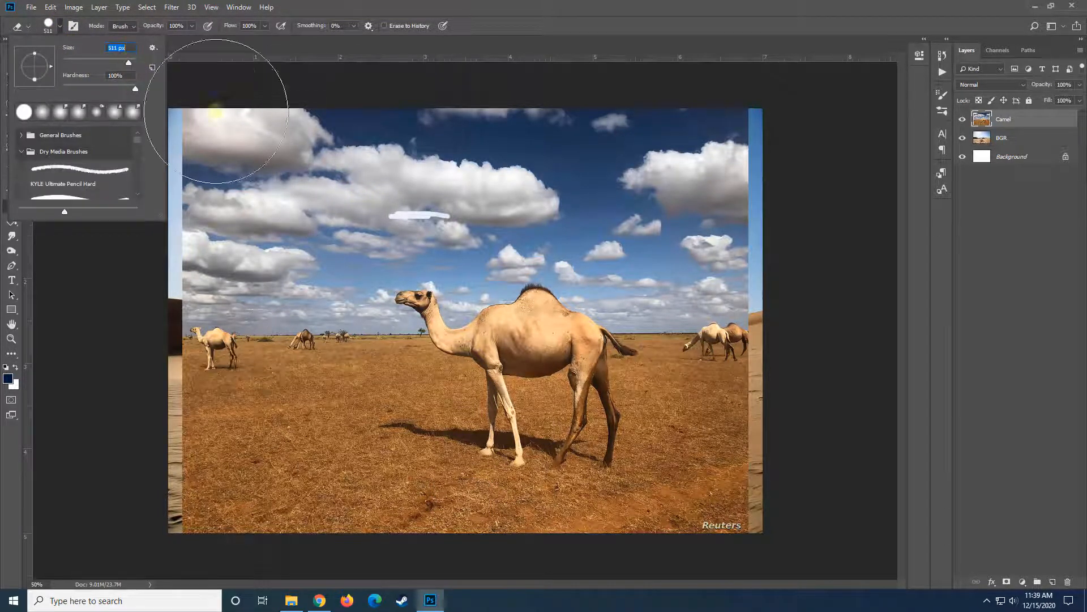
pyautogui.moveTo(262, 138)
pyautogui.mouseDown()
pyautogui.moveTo(220, 206)
pyautogui.moveTo(227, 199)
pyautogui.moveTo(259, 529)
pyautogui.moveTo(240, 380)
pyautogui.moveTo(250, 317)
pyautogui.moveTo(192, 514)
pyautogui.moveTo(297, 208)
pyautogui.moveTo(351, 142)
pyautogui.moveTo(606, 122)
pyautogui.moveTo(717, 136)
pyautogui.moveTo(753, 420)
pyautogui.moveTo(742, 494)
pyautogui.moveTo(476, 549)
pyautogui.moveTo(340, 439)
pyautogui.moveTo(316, 252)
pyautogui.moveTo(598, 176)
pyautogui.moveTo(706, 274)
pyautogui.moveTo(701, 267)
pyautogui.moveTo(708, 457)
pyautogui.moveTo(638, 536)
pyautogui.moveTo(537, 554)
pyautogui.moveTo(332, 473)
pyautogui.mouseUp()
# Step: Move the roughly cut camel up and to the right, and erase more of the old sky and ground around it
pyautogui.click(12, 58)
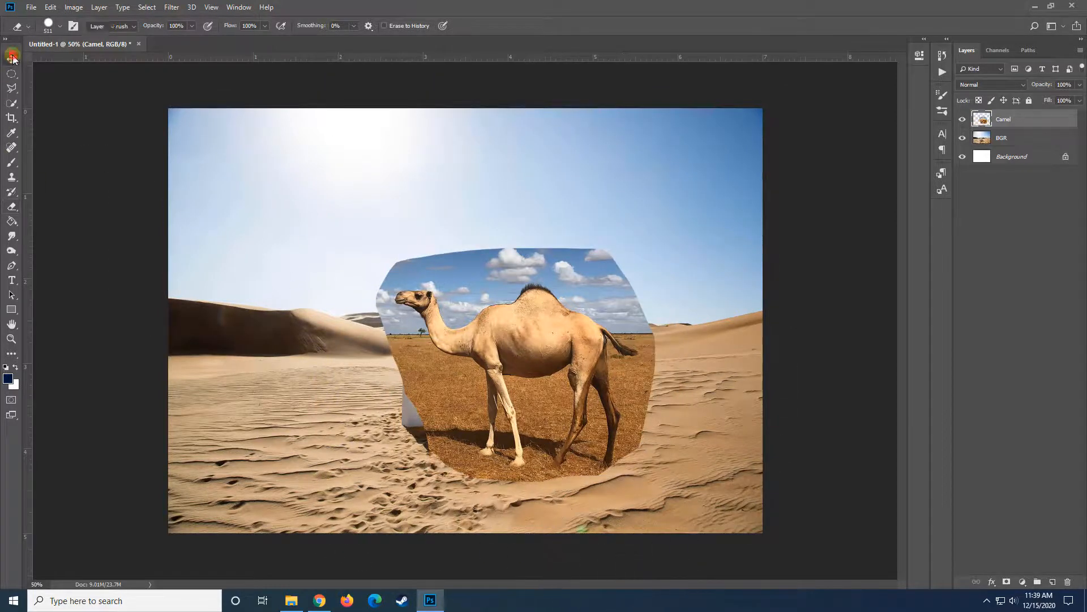
pyautogui.moveTo(578, 402)
pyautogui.mouseDown()
pyautogui.moveTo(566, 402)
pyautogui.moveTo(694, 341)
pyautogui.moveTo(645, 366)
pyautogui.moveTo(649, 377)
pyautogui.mouseUp()
pyautogui.press('e')
pyautogui.moveTo(531, 318)
pyautogui.mouseDown()
pyautogui.moveTo(574, 340)
pyautogui.moveTo(561, 375)
pyautogui.moveTo(628, 425)
pyautogui.moveTo(691, 426)
pyautogui.moveTo(695, 389)
pyautogui.moveTo(729, 392)
pyautogui.moveTo(738, 323)
pyautogui.moveTo(759, 304)
pyautogui.moveTo(771, 260)
pyautogui.moveTo(740, 208)
pyautogui.moveTo(730, 245)
pyautogui.moveTo(644, 182)
pyautogui.moveTo(564, 244)
pyautogui.moveTo(601, 231)
pyautogui.moveTo(593, 204)
pyautogui.moveTo(553, 201)
pyautogui.moveTo(494, 245)
pyautogui.moveTo(495, 278)
pyautogui.moveTo(560, 304)
pyautogui.moveTo(576, 356)
pyautogui.moveTo(552, 343)
pyautogui.moveTo(484, 213)
pyautogui.moveTo(571, 210)
pyautogui.moveTo(536, 214)
pyautogui.mouseUp()
pyautogui.moveTo(726, 253)
pyautogui.mouseDown()
pyautogui.moveTo(747, 282)
pyautogui.moveTo(708, 356)
pyautogui.moveTo(701, 334)
pyautogui.moveTo(696, 374)
pyautogui.moveTo(664, 332)
pyautogui.moveTo(671, 306)
pyautogui.moveTo(622, 317)
pyautogui.moveTo(627, 359)
pyautogui.moveTo(674, 328)
pyautogui.moveTo(666, 378)
pyautogui.mouseUp()
# Step: Shrink the eraser brush and erase the remaining sky and ground close to the camel's body, legs and head
pyautogui.press('[')
pyautogui.press('[')
pyautogui.press('[')
pyautogui.press('[')
pyautogui.press('[')
pyautogui.press('[')
pyautogui.press('[')
pyautogui.press('[')
pyautogui.press('[')
pyautogui.moveTo(590, 337)
pyautogui.mouseDown()
pyautogui.moveTo(593, 400)
pyautogui.moveTo(607, 341)
pyautogui.moveTo(613, 408)
pyautogui.moveTo(598, 379)
pyautogui.mouseUp()
pyautogui.moveTo(516, 253)
pyautogui.mouseDown()
pyautogui.moveTo(550, 293)
pyautogui.moveTo(588, 301)
pyautogui.moveTo(501, 223)
pyautogui.mouseUp()
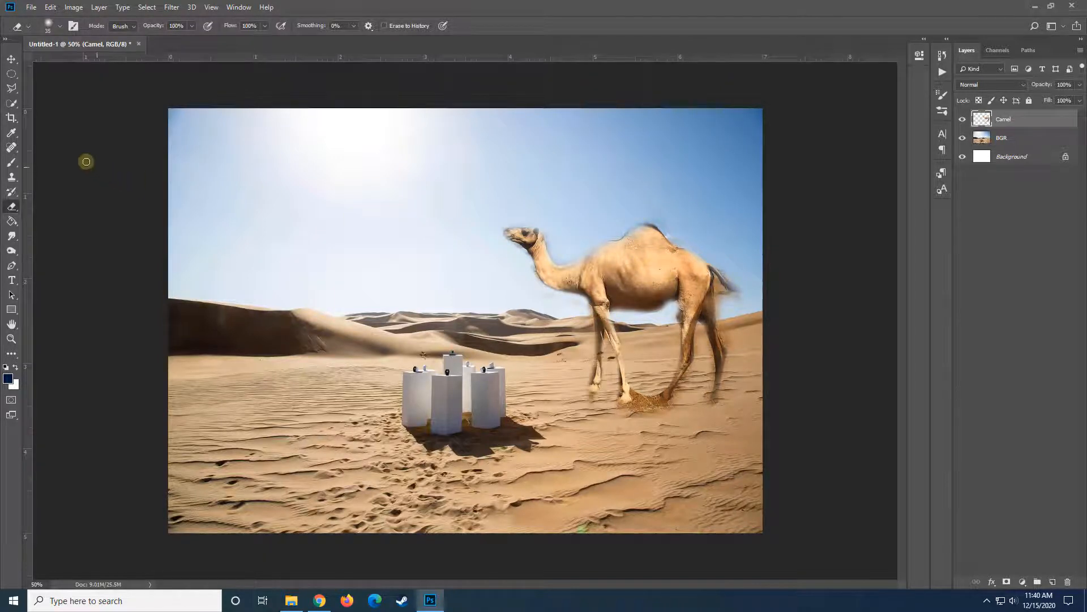
# Step: Review the Lasso and Pen tool variants as alternatives for cutting out the camel
pyautogui.click(11, 89)
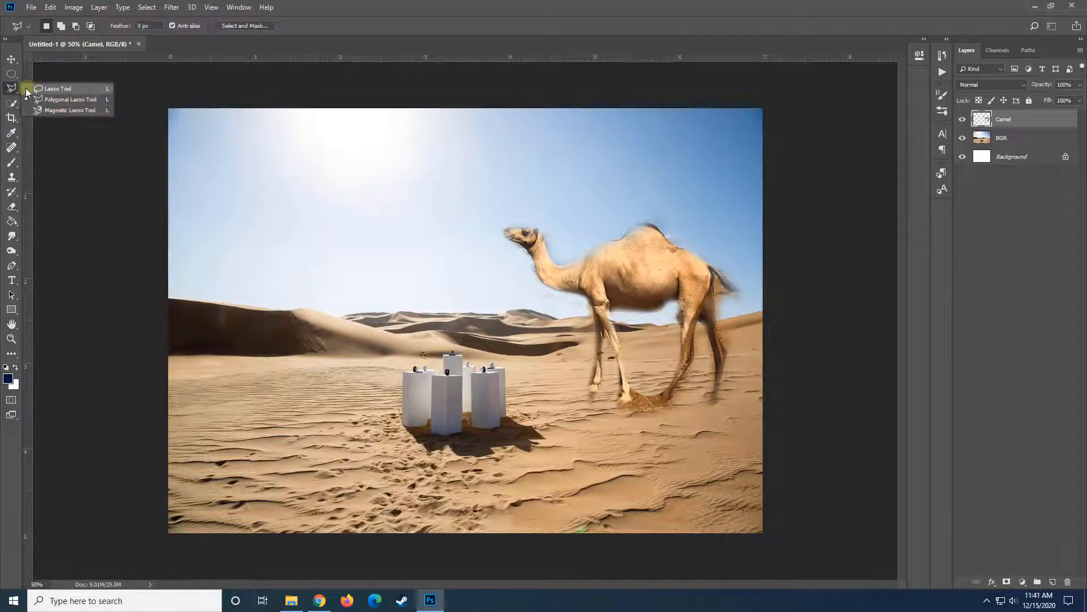
pyautogui.click(11, 265)
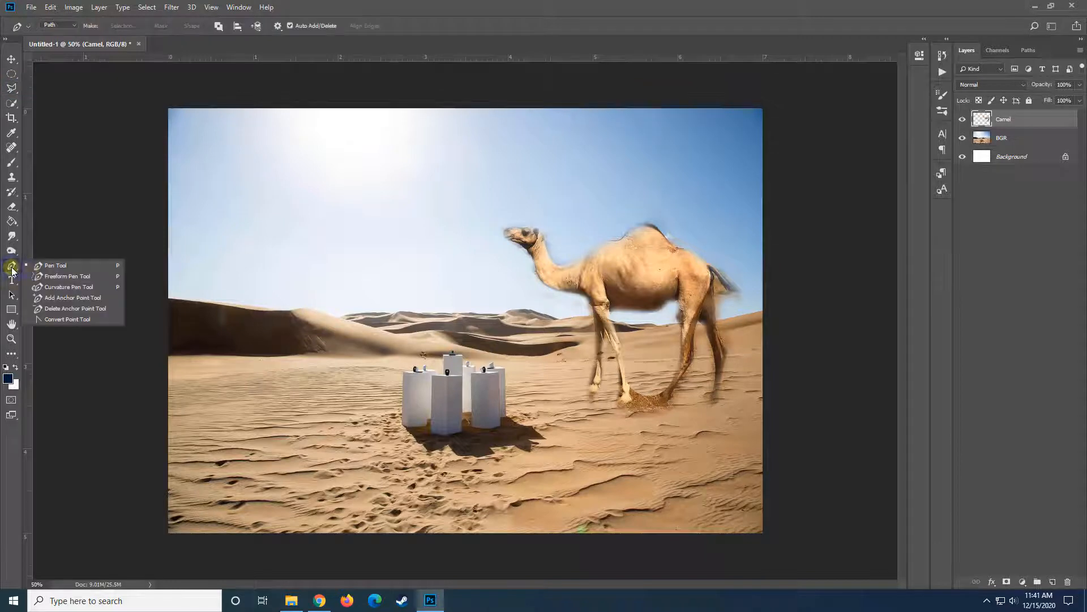
pyautogui.click(11, 263)
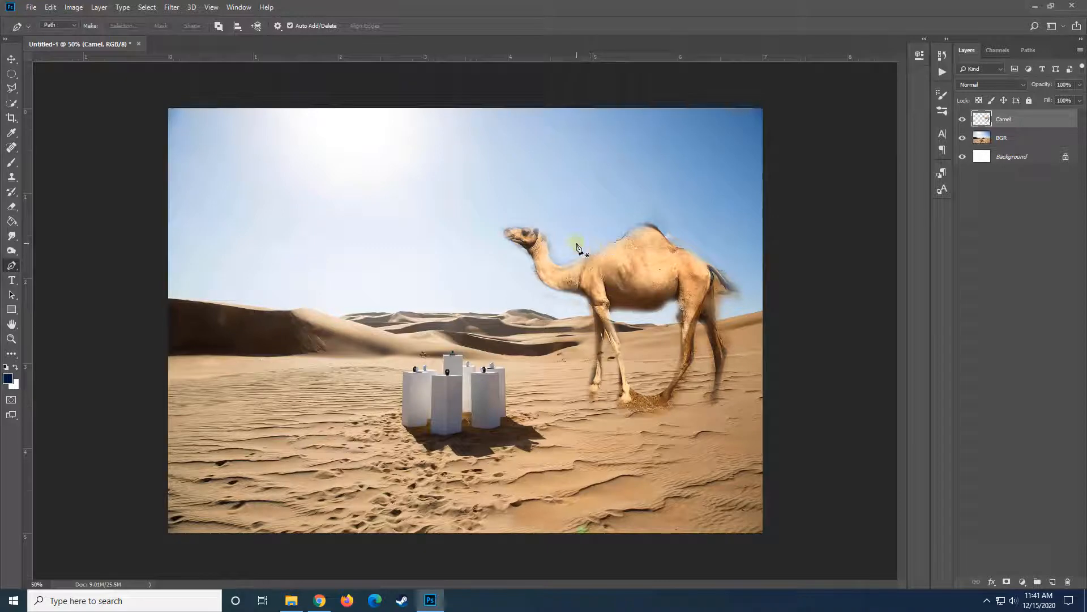
# Step: Scale the camel down with Free Transform and position it by the distant dune near the image's right edge
pyautogui.press('v')
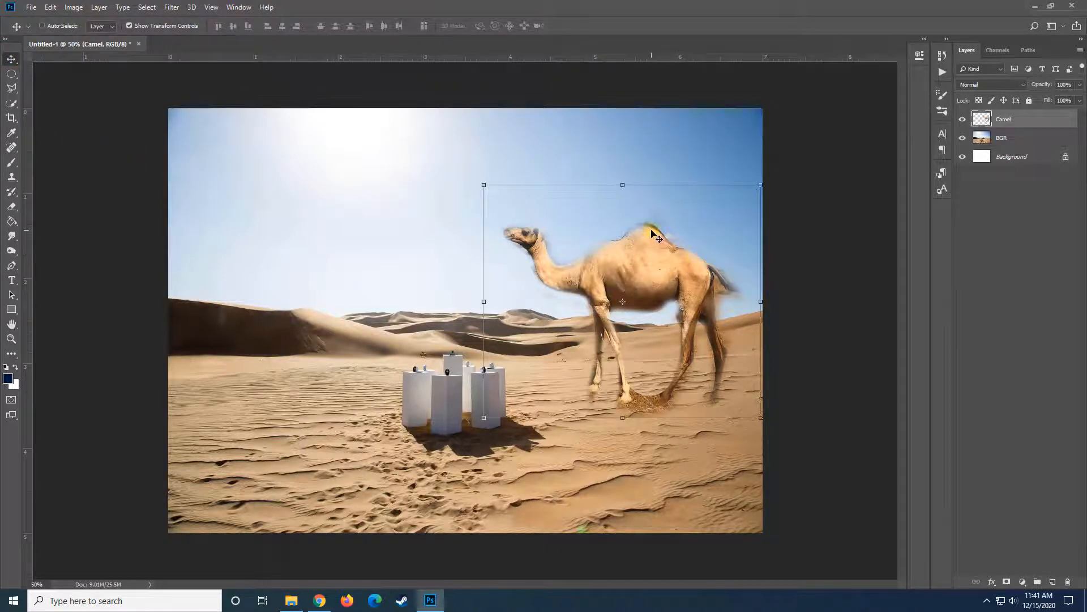
pyautogui.moveTo(655, 250); pyautogui.dragTo(688, 248)
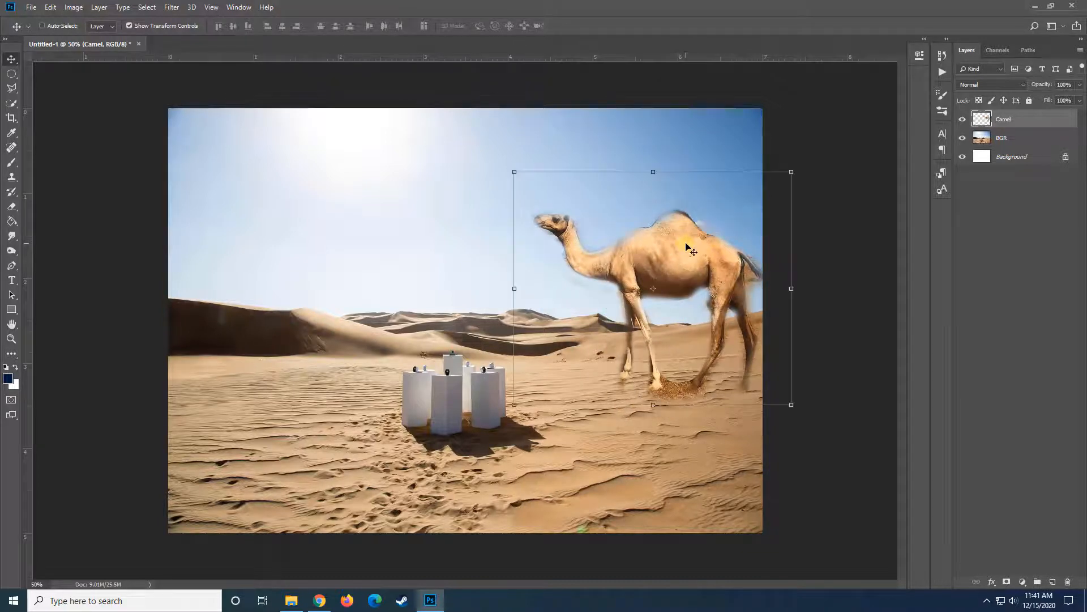
pyautogui.hotkey('ctrl', 't')
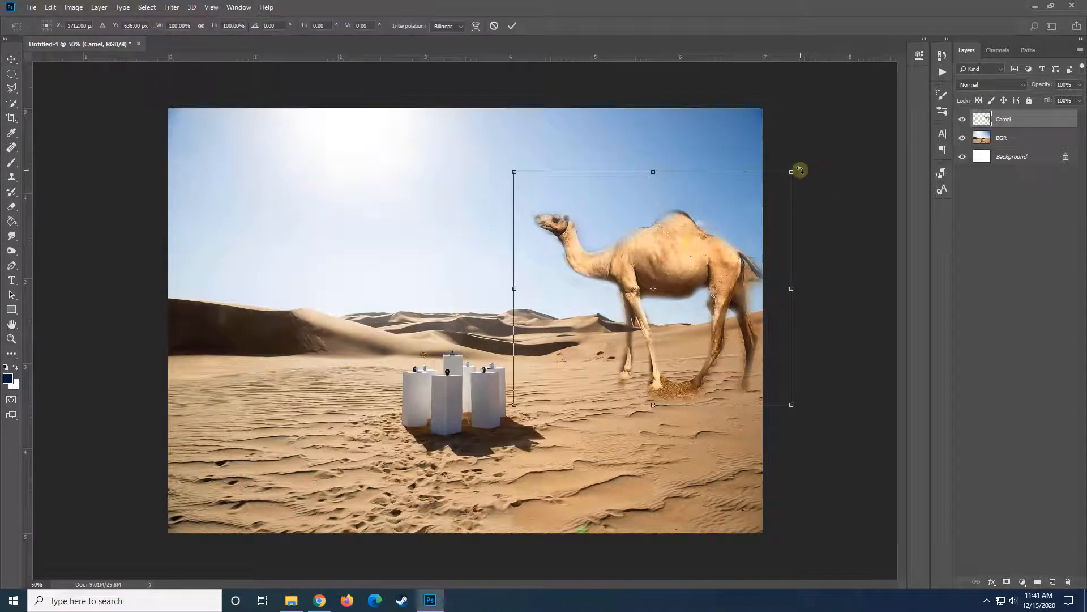
pyautogui.moveTo(793, 173); pyautogui.dragTo(704, 271)
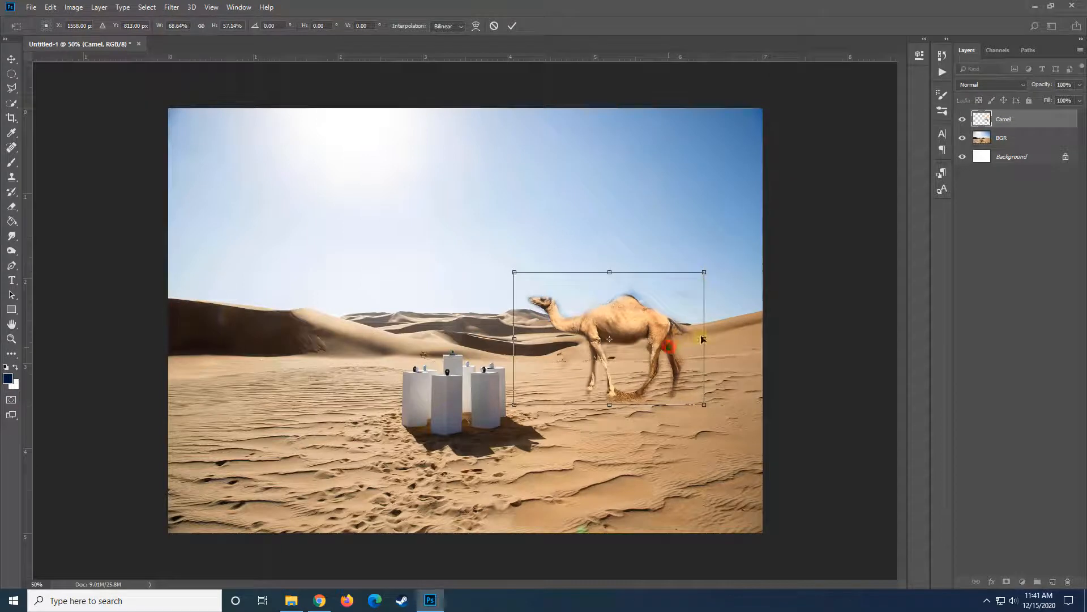
pyautogui.moveTo(672, 352); pyautogui.dragTo(739, 334)
pyautogui.moveTo(771, 248); pyautogui.dragTo(729, 296)
pyautogui.moveTo(690, 343); pyautogui.dragTo(758, 331)
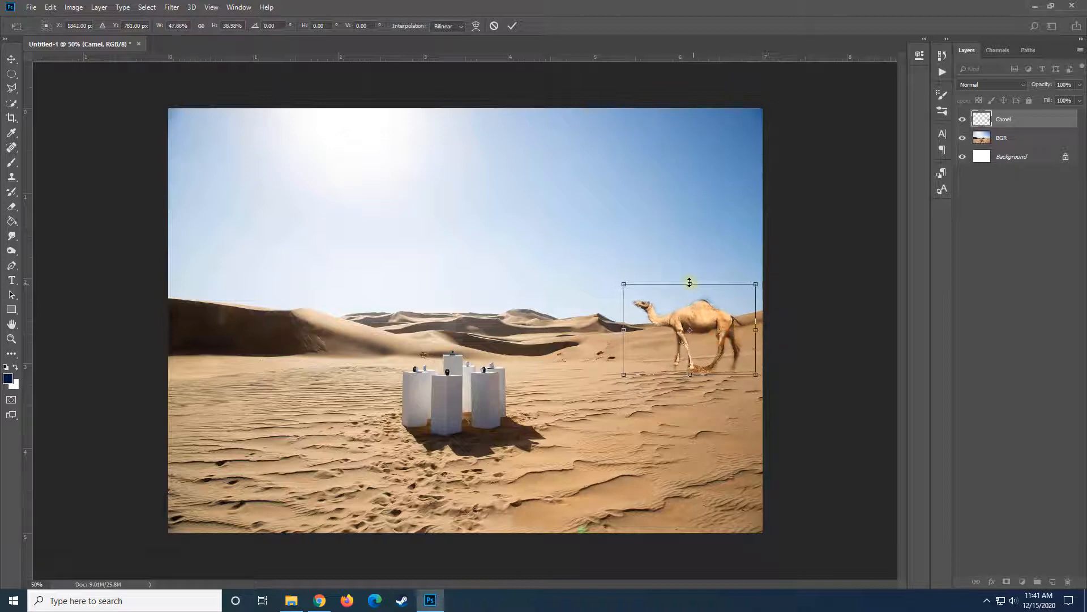
pyautogui.moveTo(690, 284); pyautogui.dragTo(687, 312)
pyautogui.moveTo(624, 343); pyautogui.dragTo(724, 331)
pyautogui.press('Return')
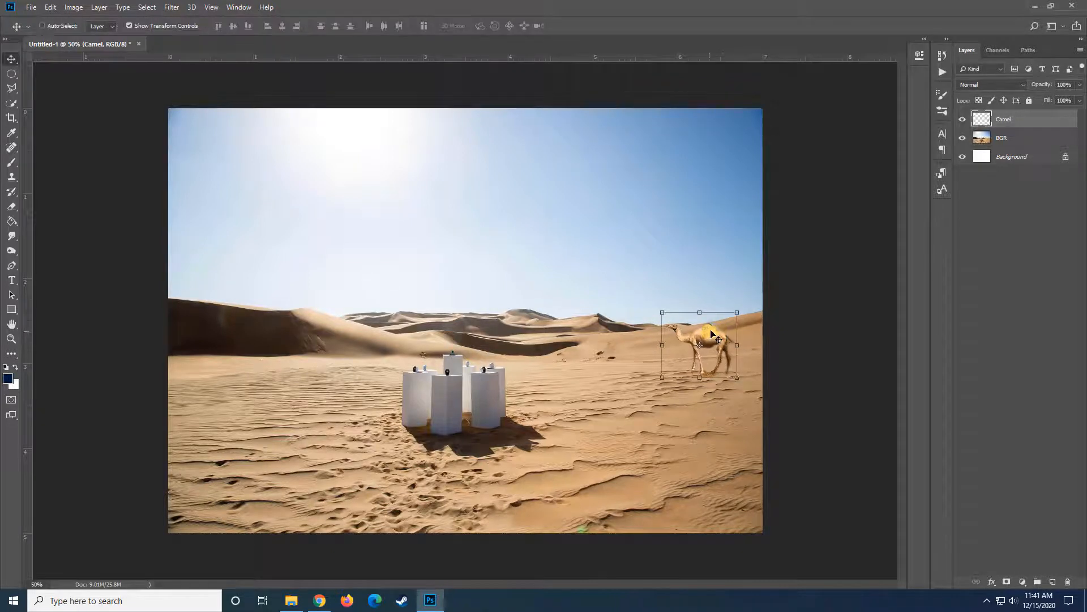
pyautogui.rightClick(711, 331)
pyautogui.click(711, 332)
pyautogui.click(12, 75)
pyautogui.click(13, 60)
pyautogui.rightClick(715, 345)
# Step: Stretch the small camel to about 106% height and make it slightly wider, and commit the transform
pyautogui.moveTo(721, 336); pyautogui.dragTo(706, 306)
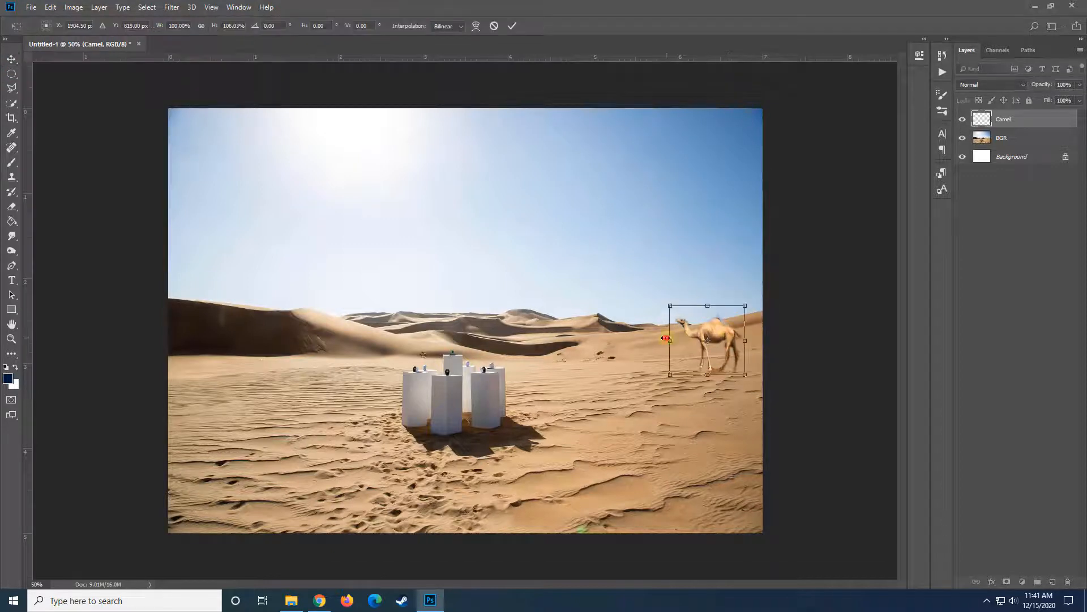
pyautogui.moveTo(670, 340); pyautogui.dragTo(727, 329)
pyautogui.press('Return')
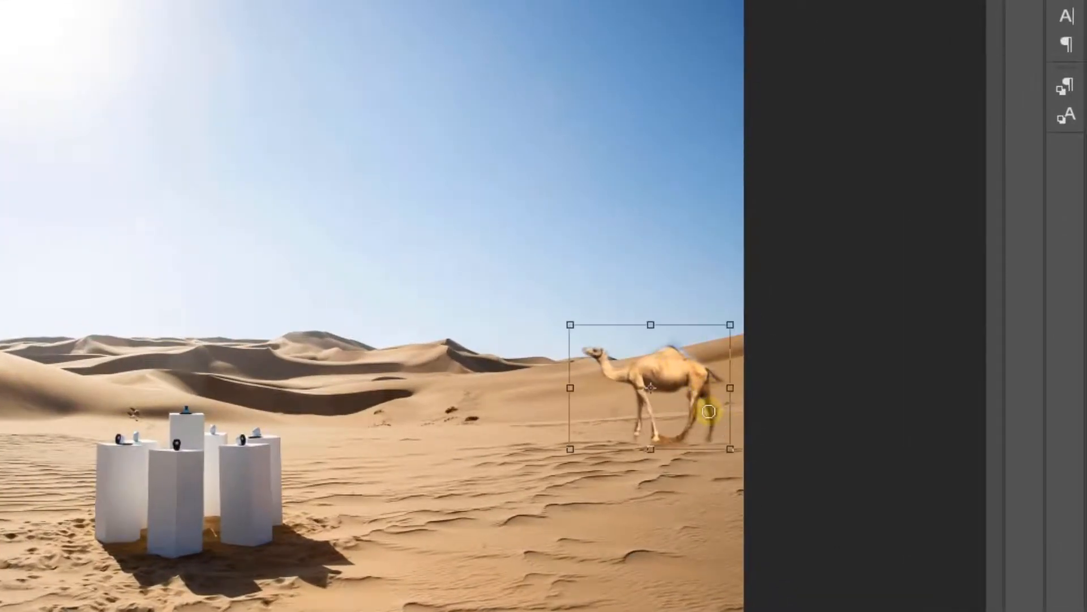
# Step: Erase the camel's lower legs, the leftover ground under its feet and the stray sky around its hump
pyautogui.press('e')
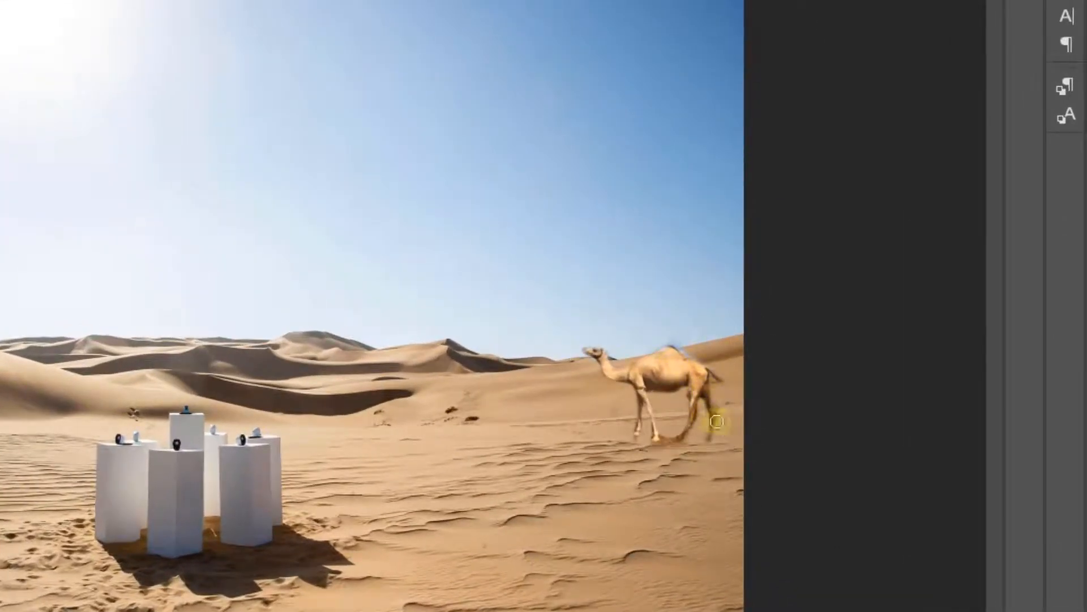
pyautogui.moveTo(732, 418); pyautogui.dragTo(675, 416)
pyautogui.moveTo(608, 421)
pyautogui.mouseDown()
pyautogui.moveTo(731, 429)
pyautogui.moveTo(610, 442)
pyautogui.moveTo(721, 434)
pyautogui.moveTo(632, 433)
pyautogui.moveTo(632, 423)
pyautogui.moveTo(707, 446)
pyautogui.moveTo(721, 435)
pyautogui.moveTo(677, 413)
pyautogui.mouseUp()
pyautogui.moveTo(674, 330)
pyautogui.mouseDown()
pyautogui.moveTo(685, 337)
pyautogui.moveTo(674, 334)
pyautogui.mouseUp()
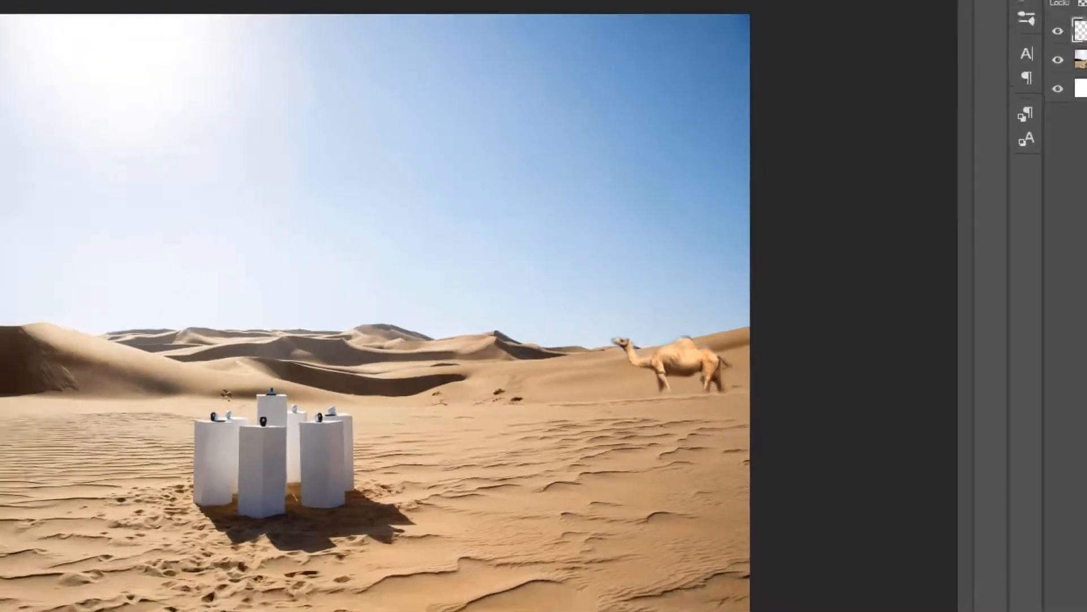
pyautogui.click(11, 59)
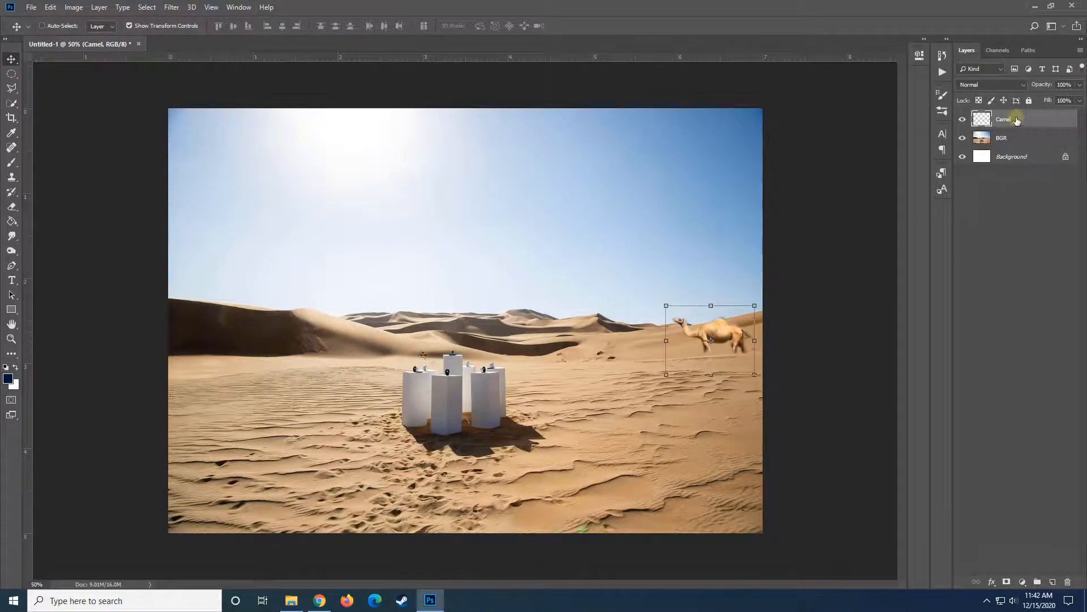
# Step: Duplicate the Camel layer and move the copy just to the left of the original camel
pyautogui.moveTo(1013, 119); pyautogui.dragTo(1056, 583)
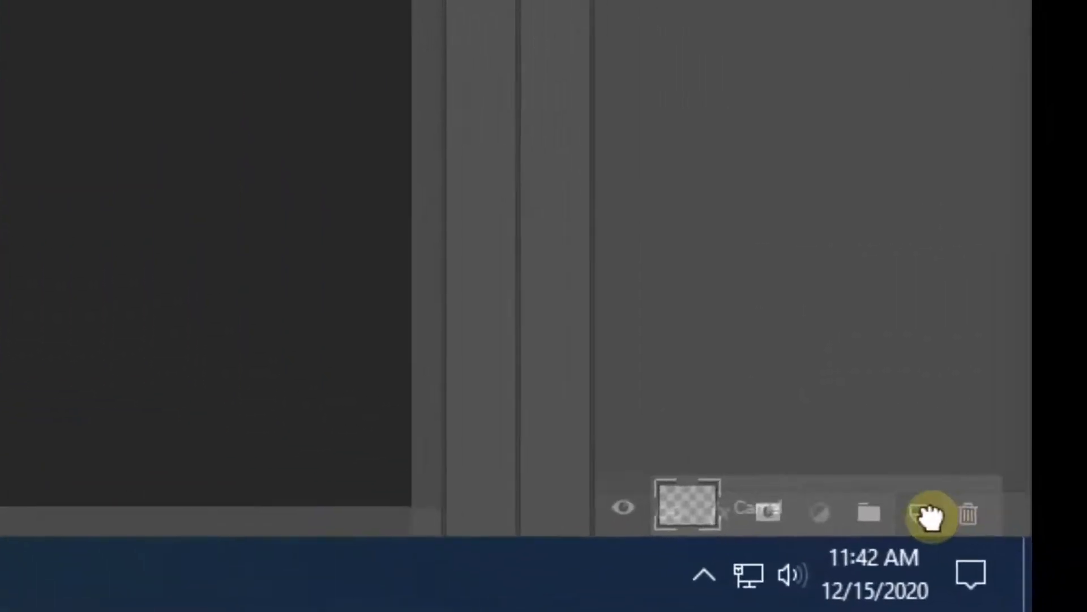
pyautogui.moveTo(931, 516); pyautogui.dragTo(911, 518)
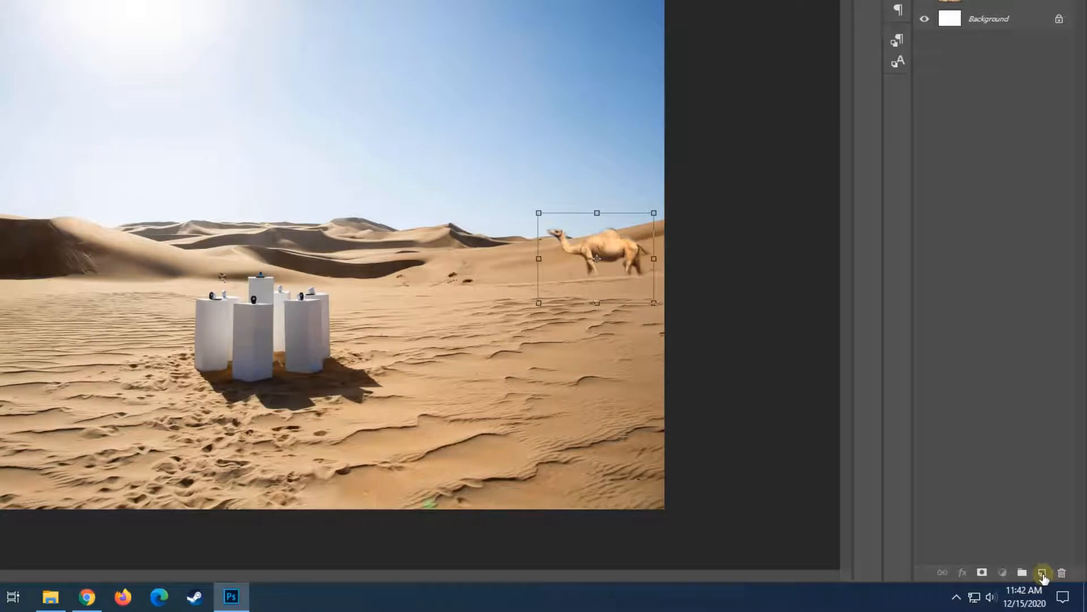
pyautogui.moveTo(1028, 1); pyautogui.dragTo(1042, 573)
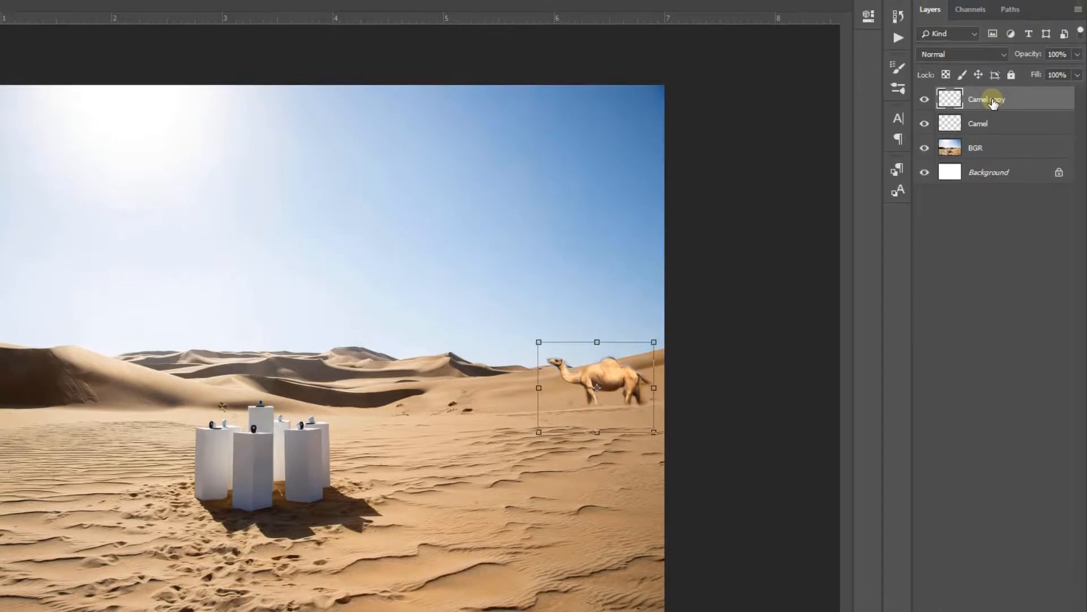
pyautogui.click(993, 117)
pyautogui.click(995, 99)
pyautogui.moveTo(611, 379); pyautogui.dragTo(516, 379)
# Step: Flip the camel copy horizontally so it faces the original, and place it slightly lower on the sand
pyautogui.rightClick(524, 377)
pyautogui.click(515, 377)
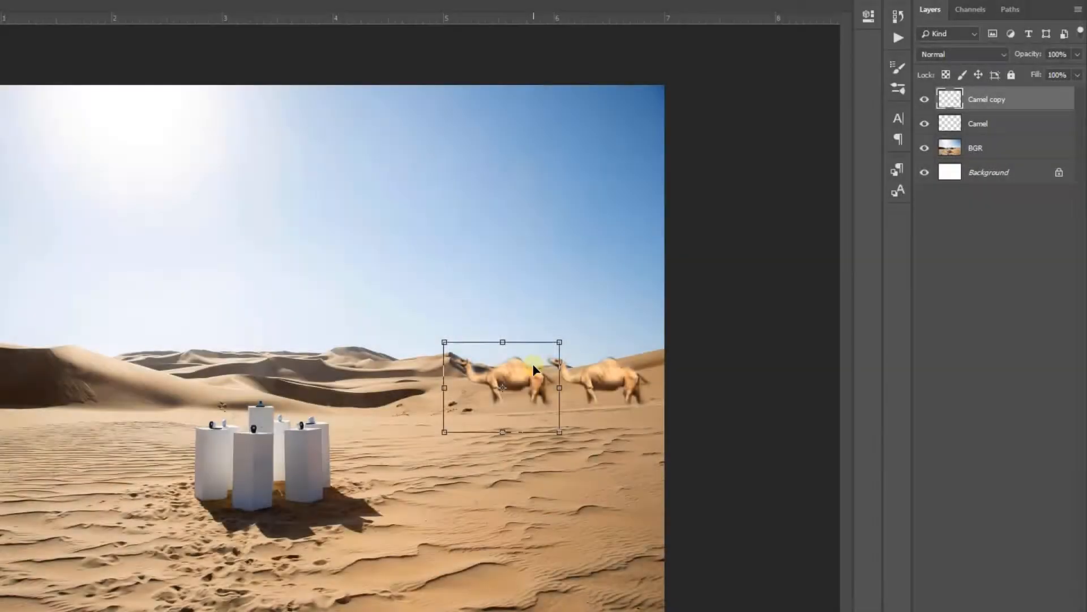
pyautogui.rightClick(525, 364)
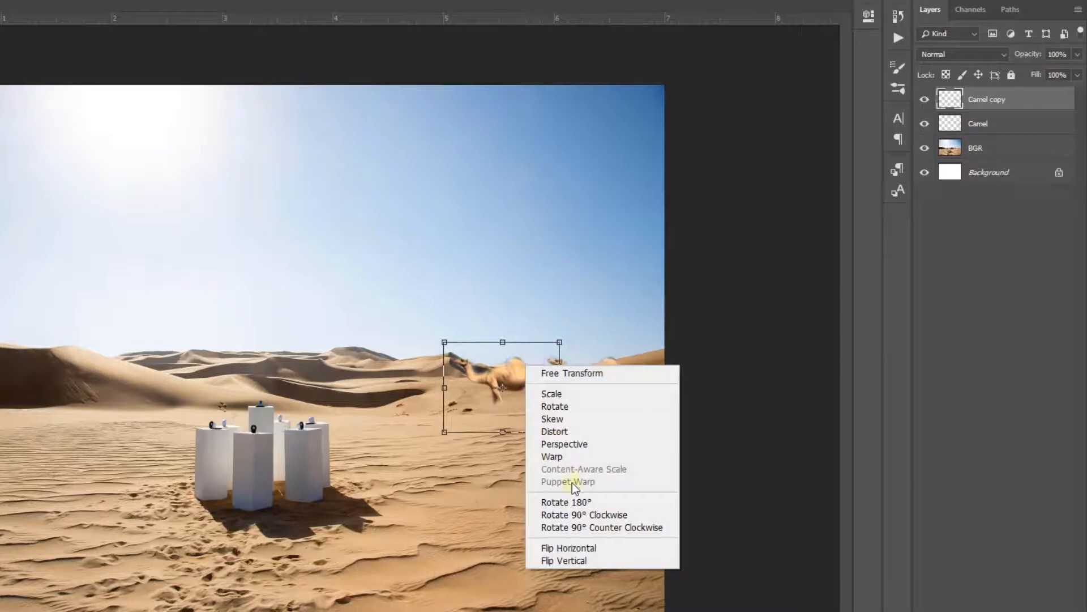
pyautogui.click(575, 548)
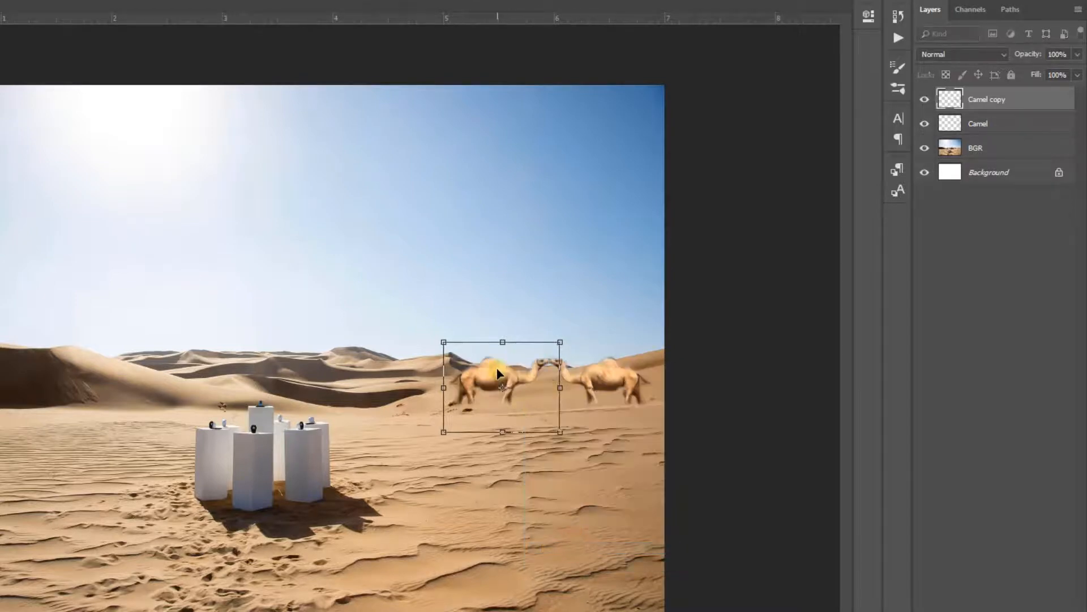
pyautogui.moveTo(497, 372)
pyautogui.mouseDown()
pyautogui.moveTo(486, 387)
pyautogui.moveTo(499, 372)
pyautogui.mouseUp()
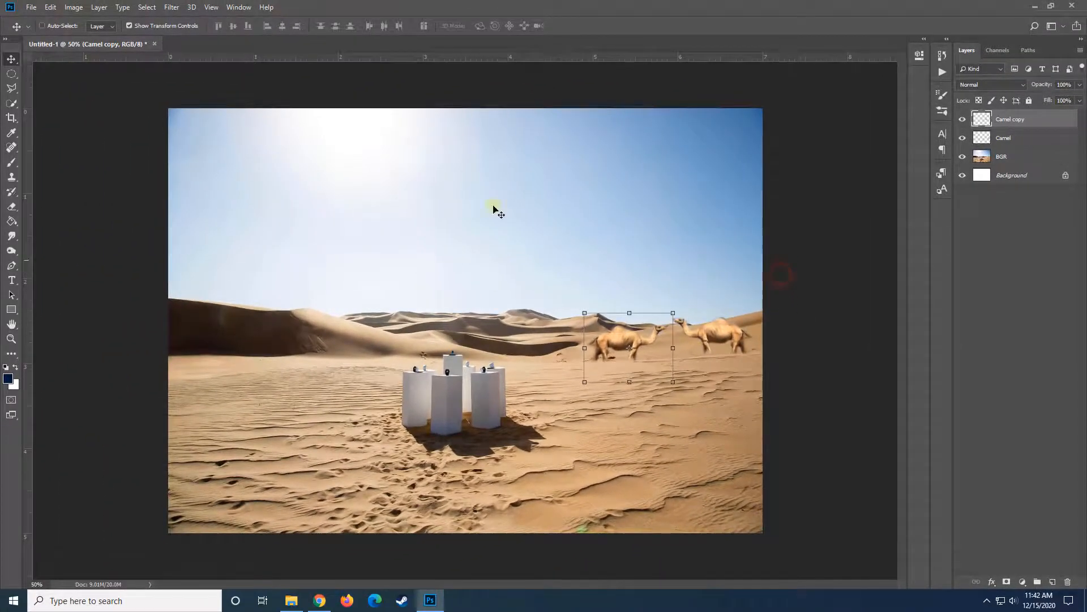
# Step: Apply a Brightness/Contrast adjustment to the Camel copy layer with contrast set to -44
pyautogui.click(11, 60)
pyautogui.click(12, 76)
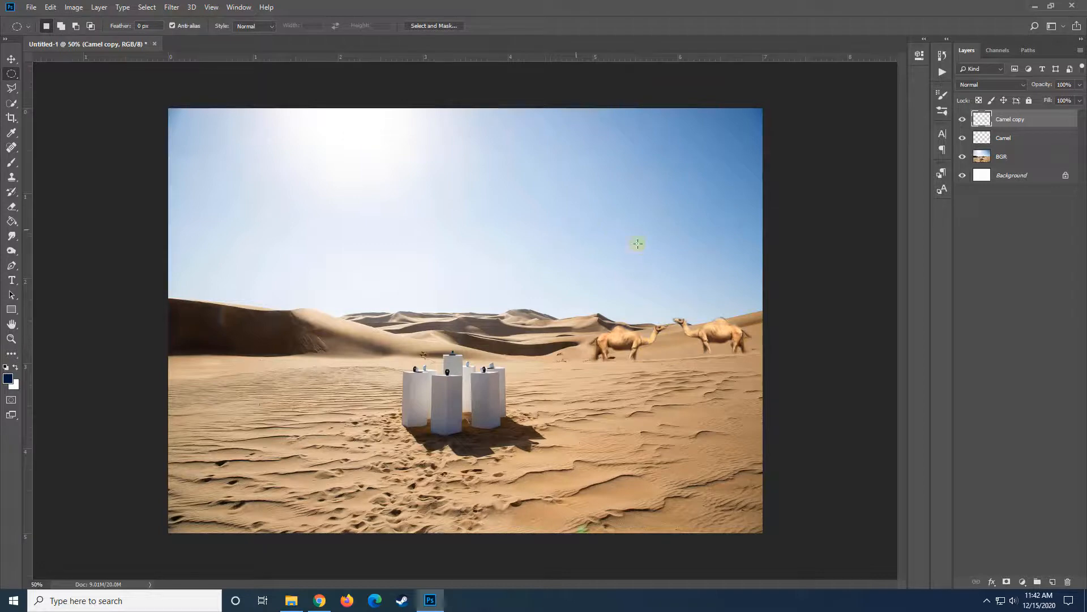
pyautogui.click(73, 7)
pyautogui.moveTo(99, 41)
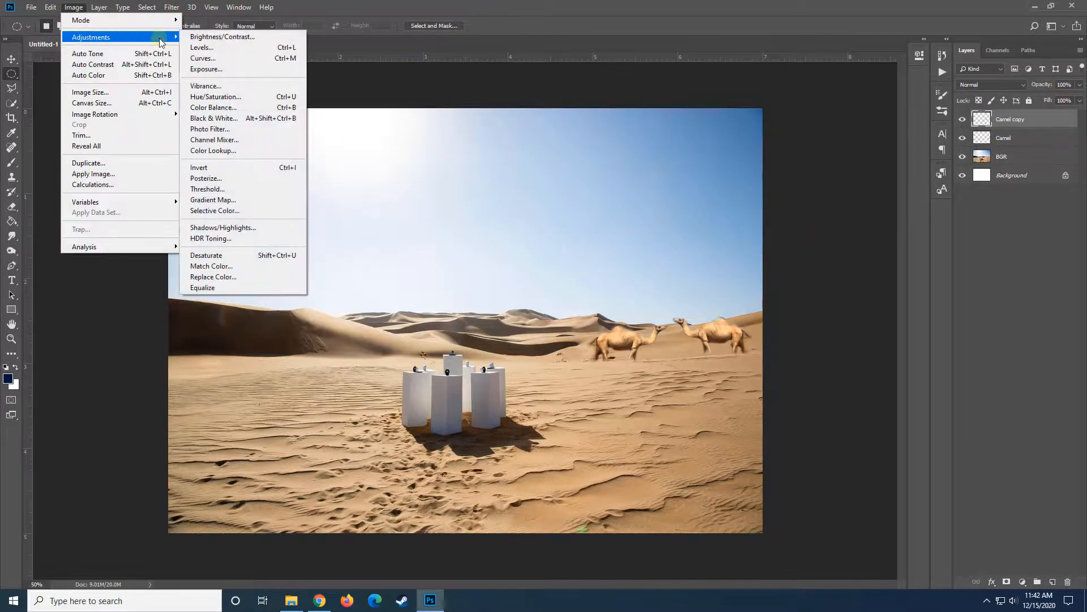
pyautogui.click(212, 37)
pyautogui.moveTo(701, 117)
pyautogui.mouseDown()
pyautogui.moveTo(714, 150)
pyautogui.moveTo(652, 152)
pyautogui.moveTo(700, 120)
pyautogui.mouseUp()
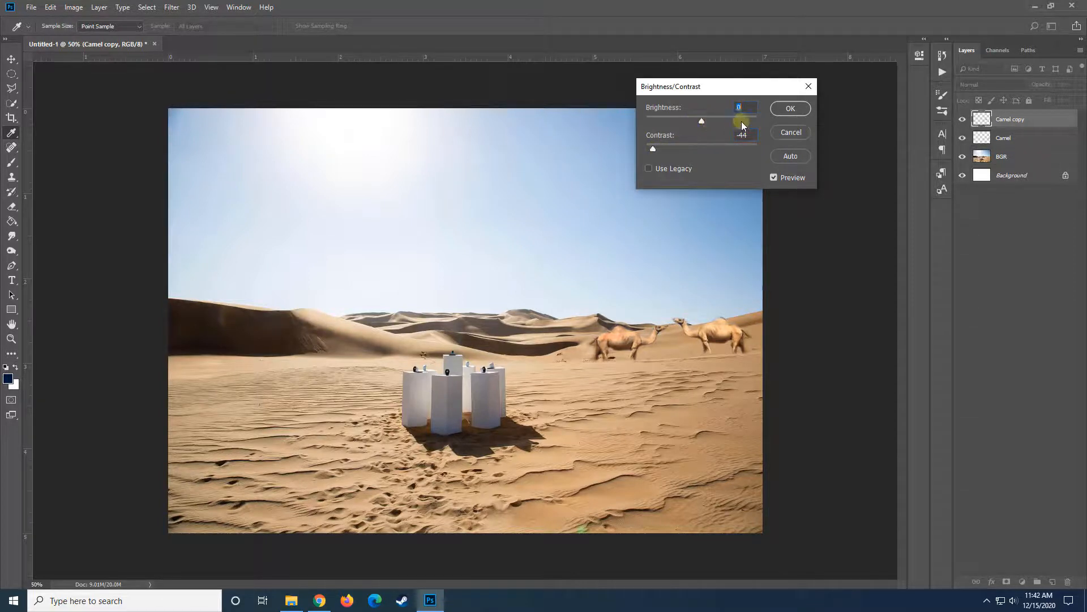
pyautogui.click(789, 109)
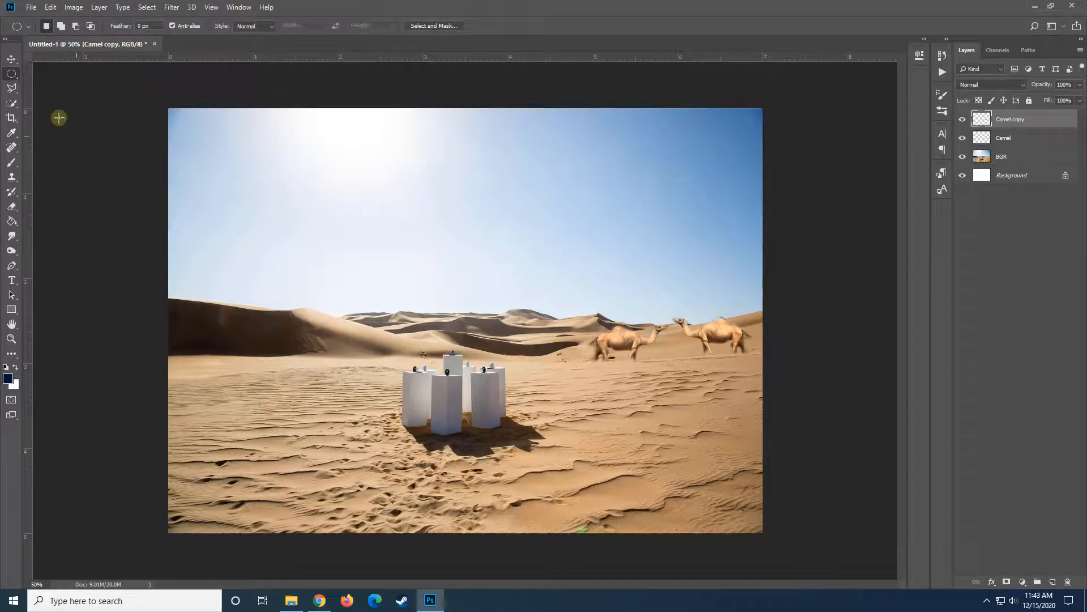
pyautogui.click(11, 59)
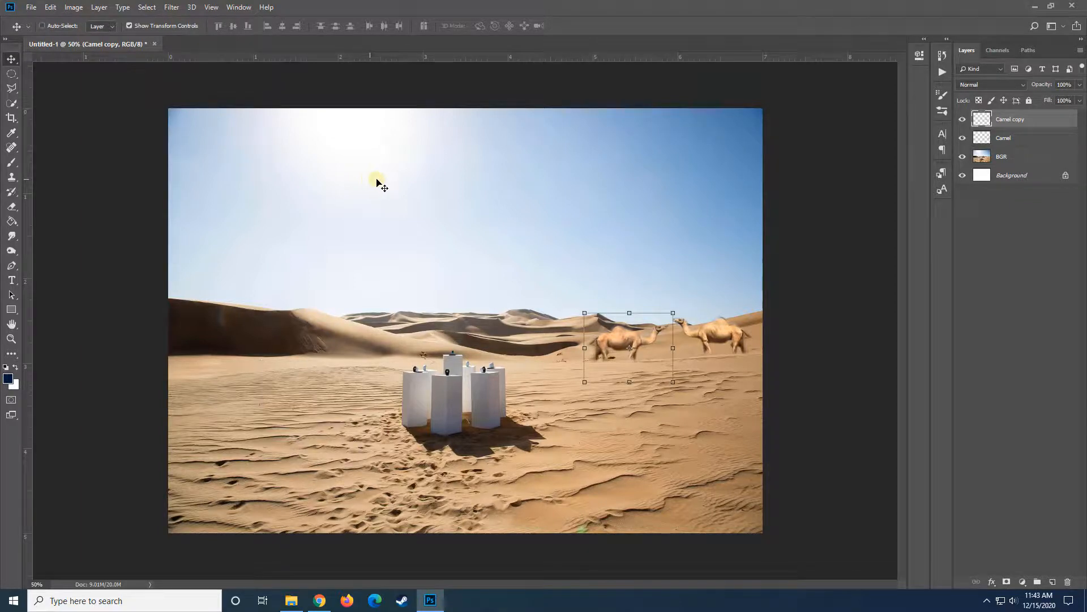
# Step: Save the composite as a JPEG named Onta in the Project folder, with image quality 11 (Maximum)
pyautogui.click(32, 6)
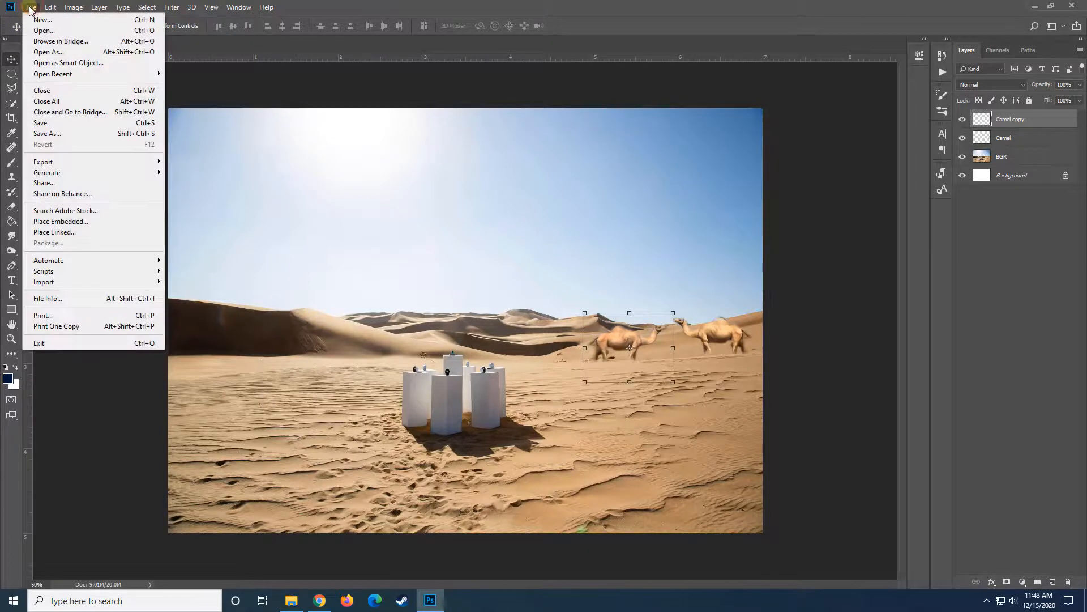
pyautogui.click(57, 134)
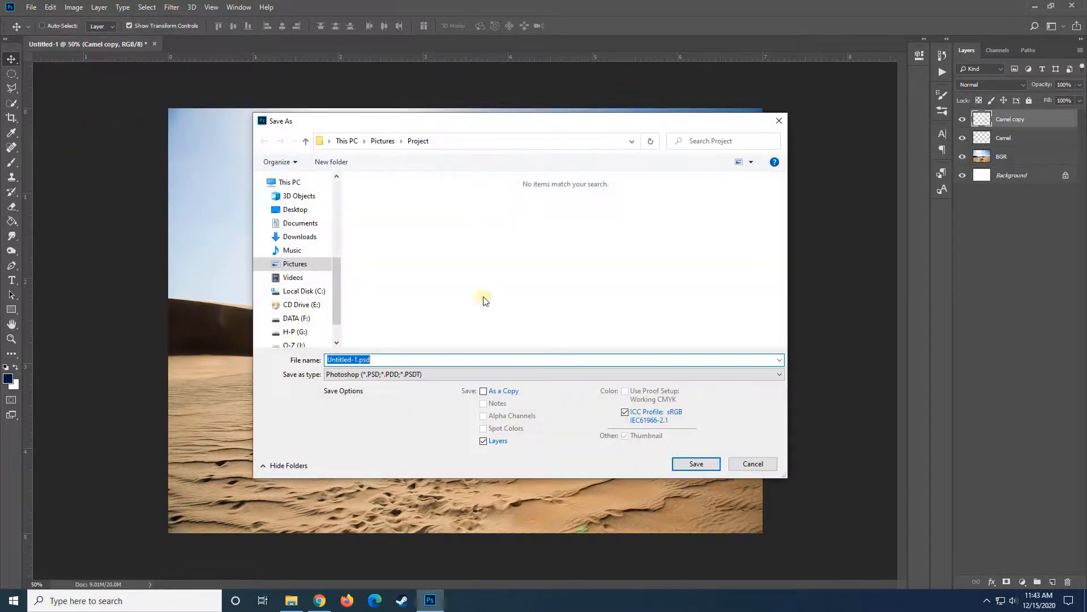
pyautogui.click(425, 374)
pyautogui.click(374, 462)
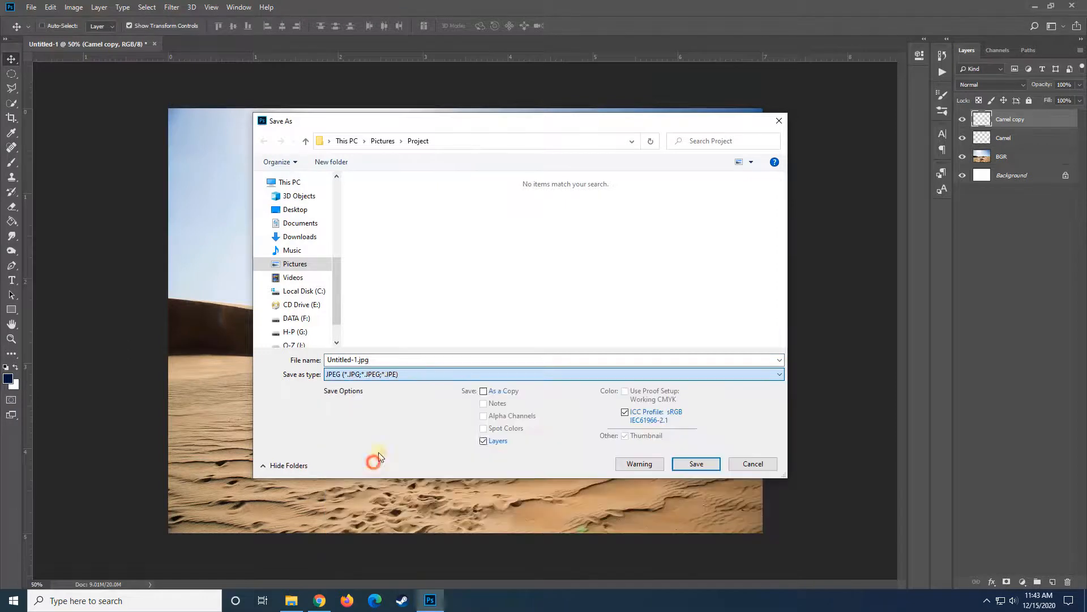
pyautogui.doubleClick(376, 359)
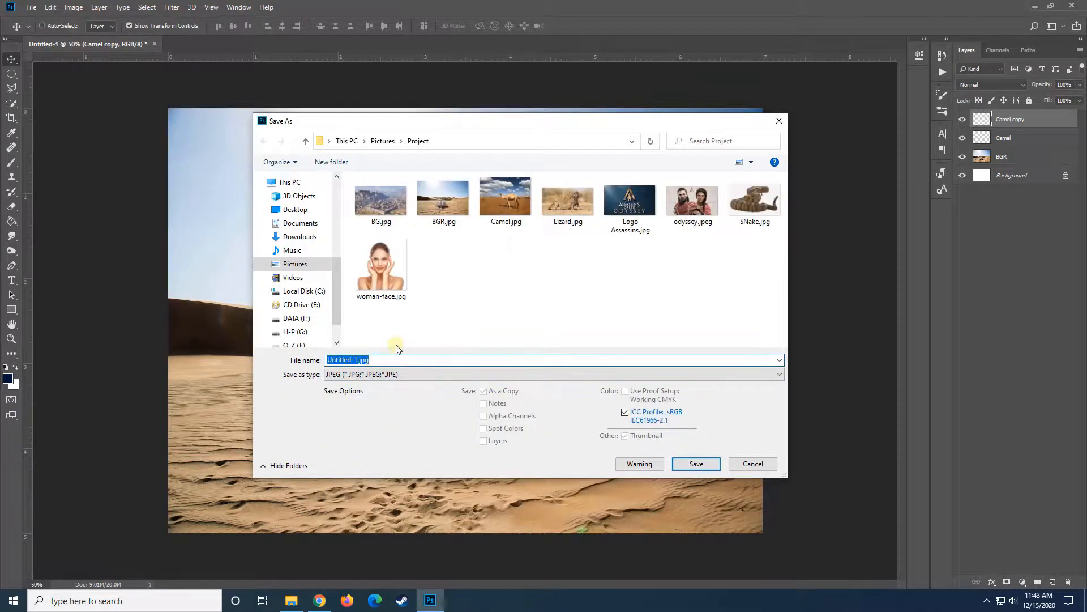
pyautogui.write('Onta')
pyautogui.press('Return')
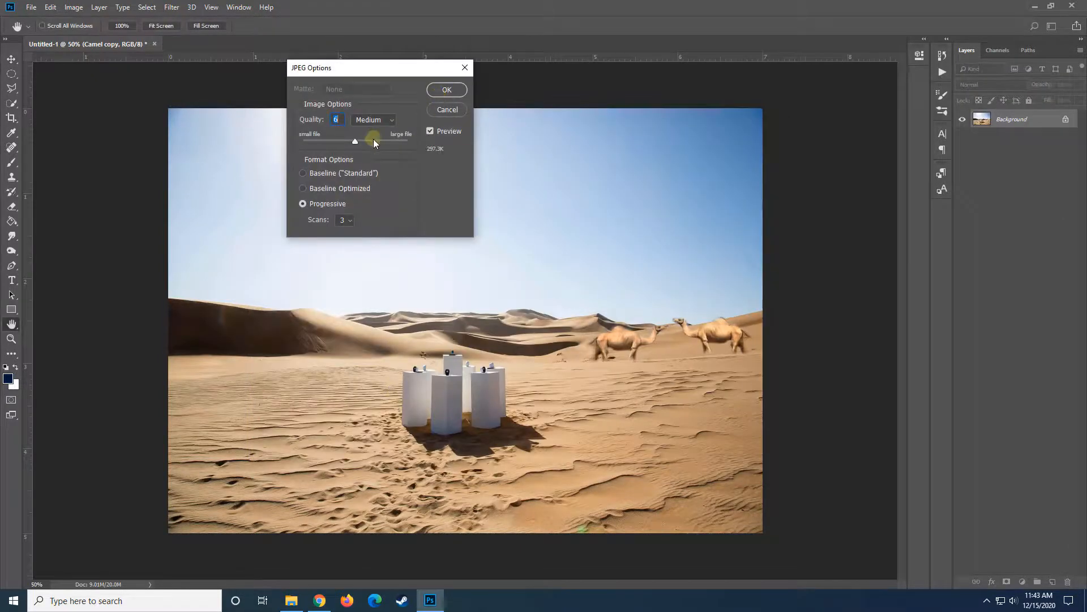
pyautogui.moveTo(373, 138); pyautogui.dragTo(403, 147)
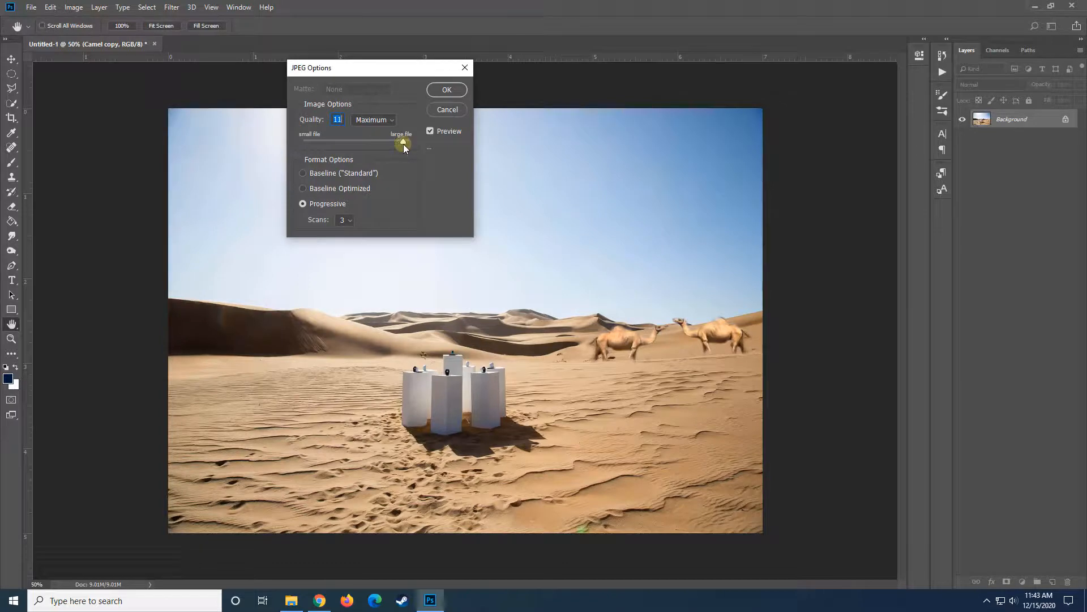
pyautogui.click(447, 92)
# Step: Switch to the Project folder in File Explorer, open Onta.jpg in Photos and maximize it to inspect the composite
pyautogui.hotkey('alt', 'Tab')
pyautogui.doubleClick(820, 215)
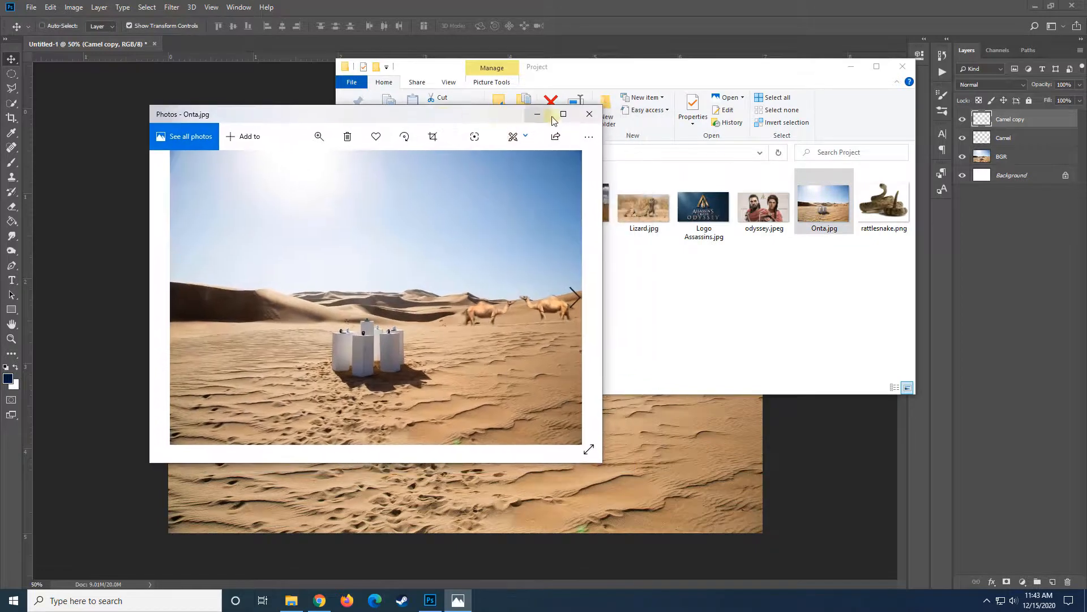
pyautogui.click(559, 111)
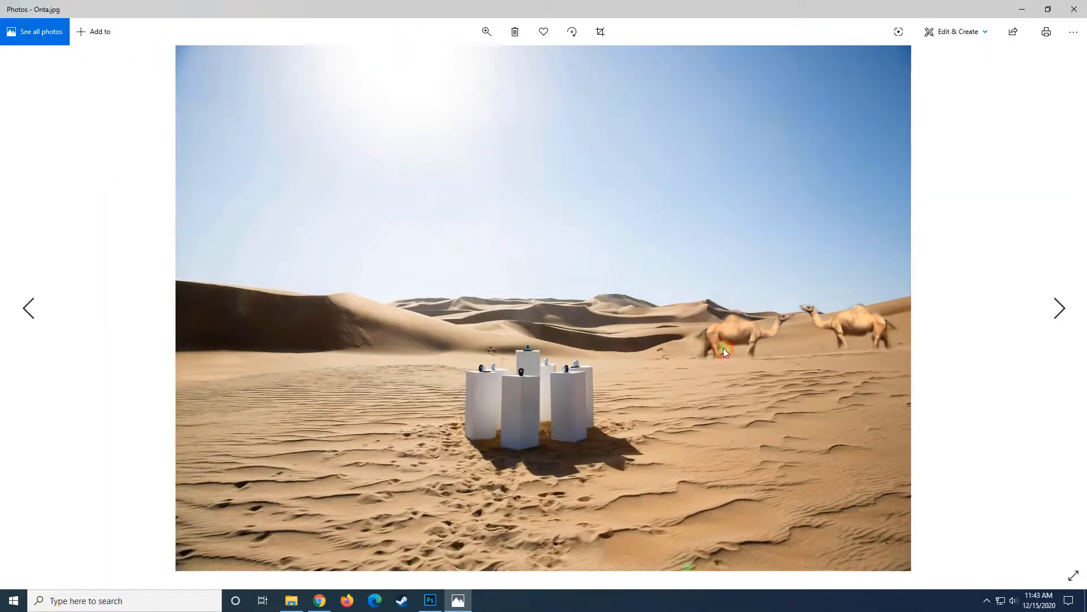